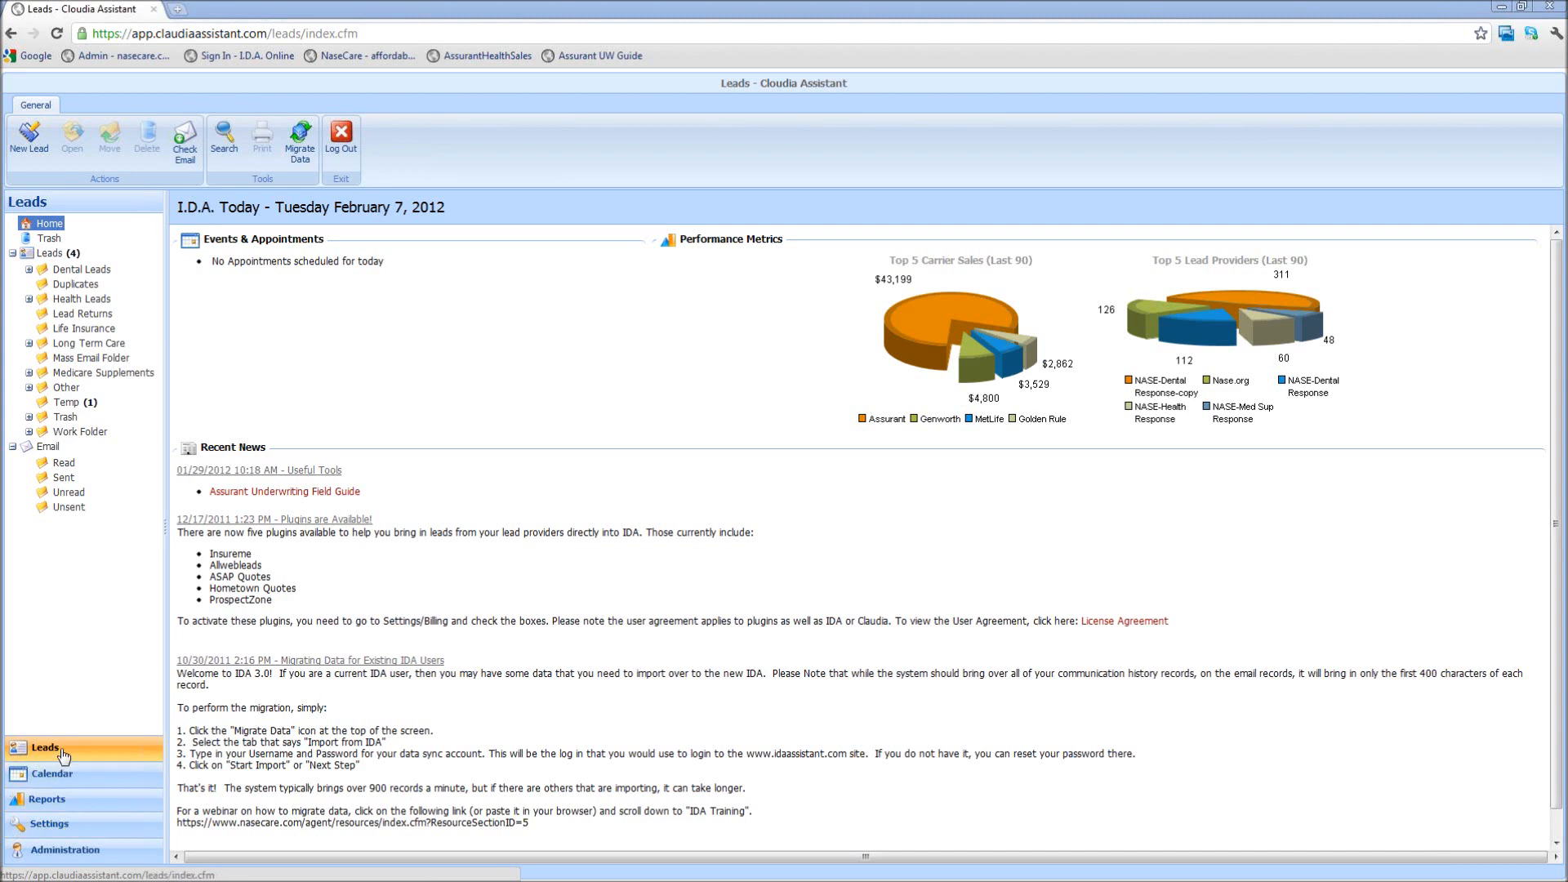
Start a new email template from the Email Templates settings.
click(65, 826)
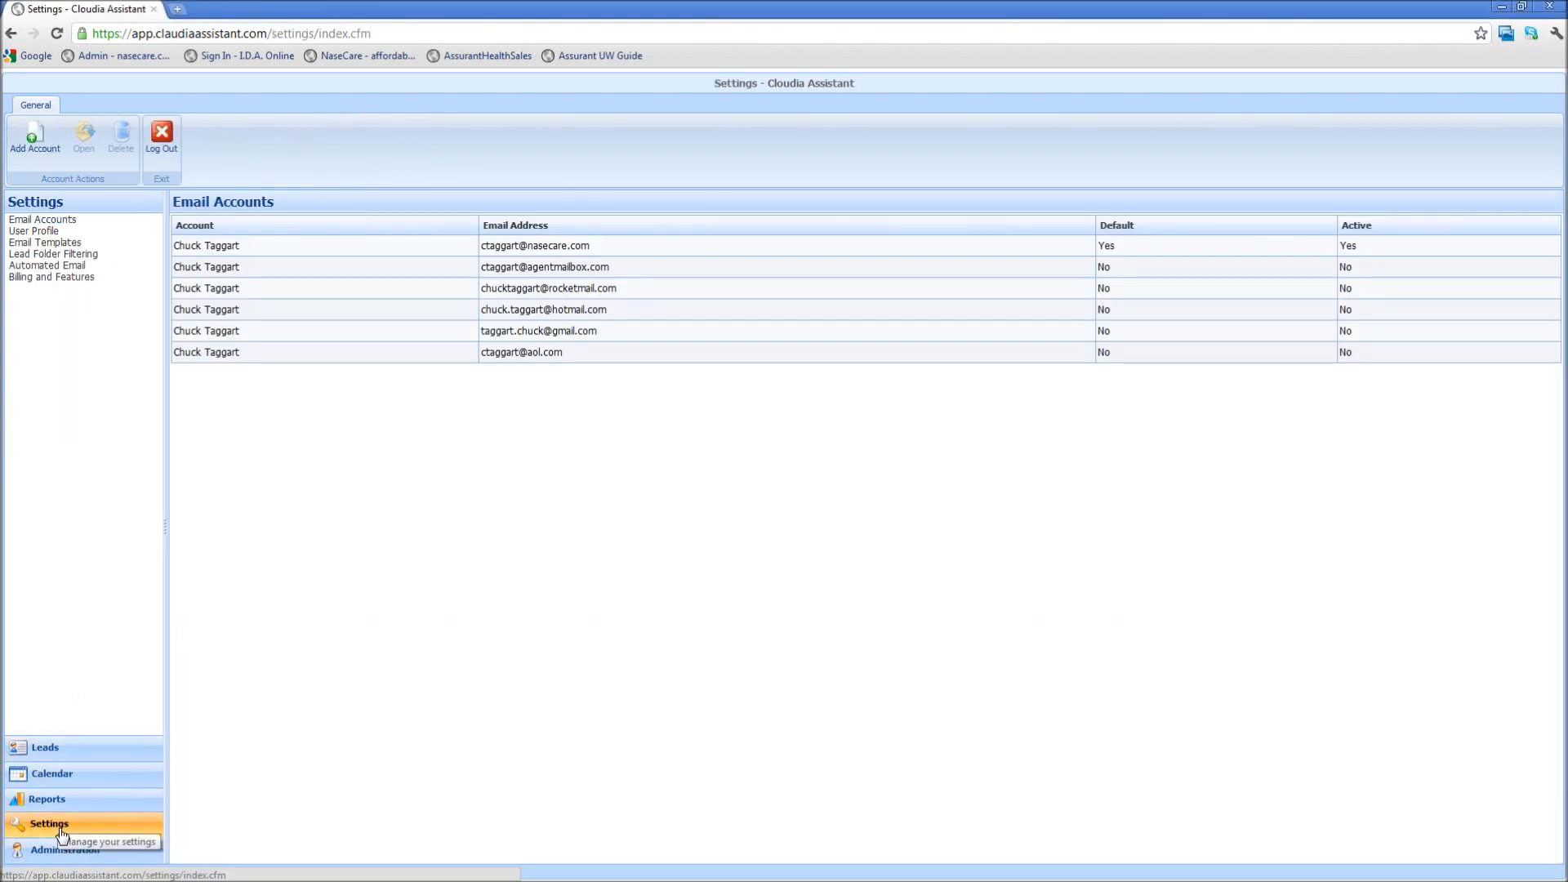
click(67, 245)
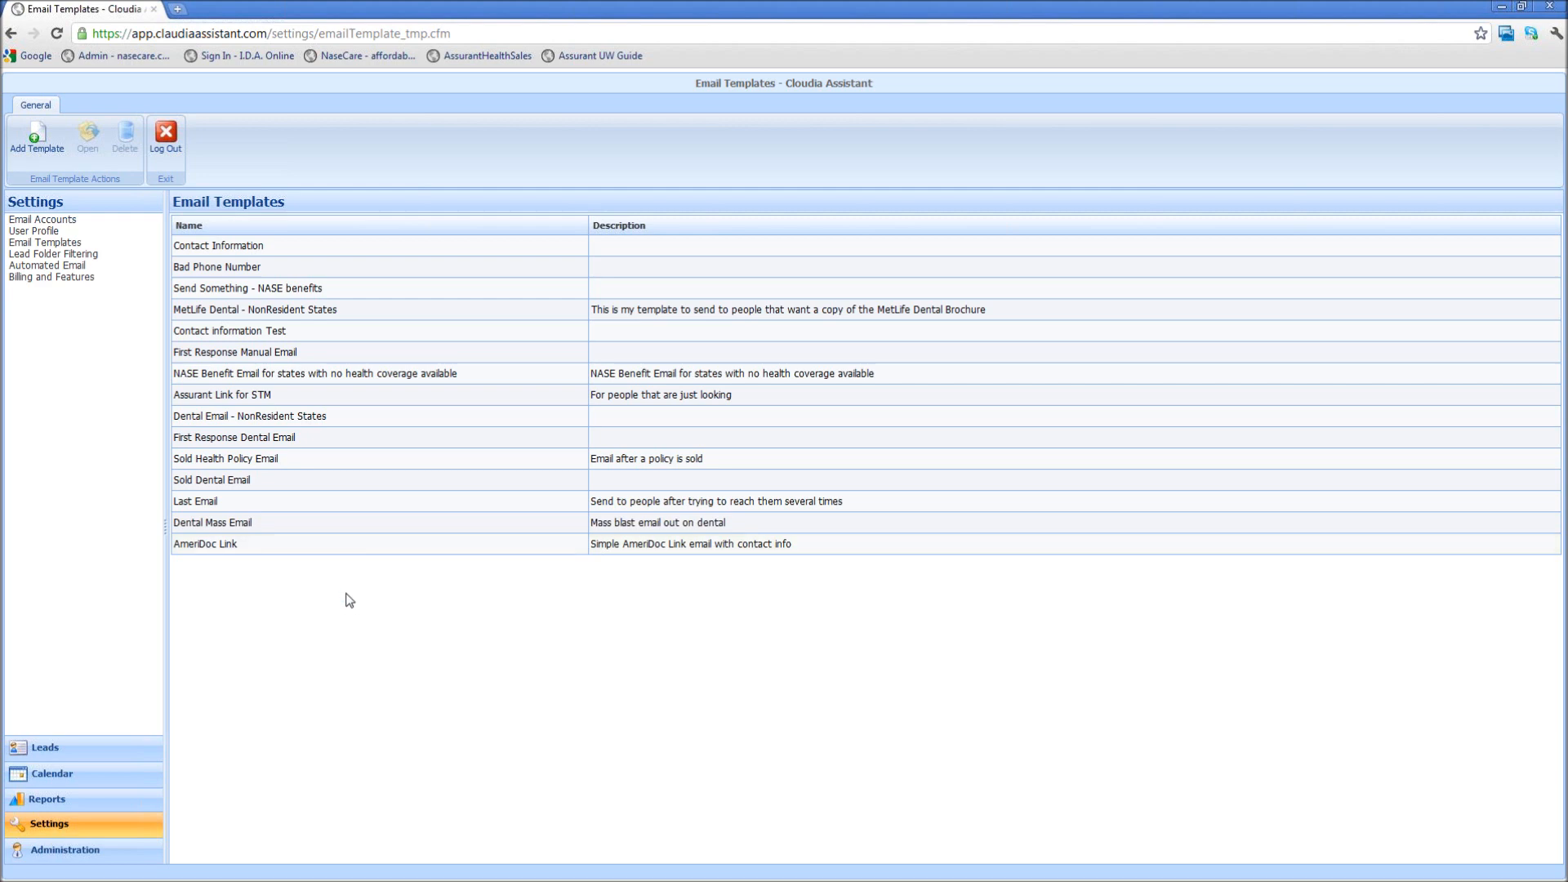
click(34, 143)
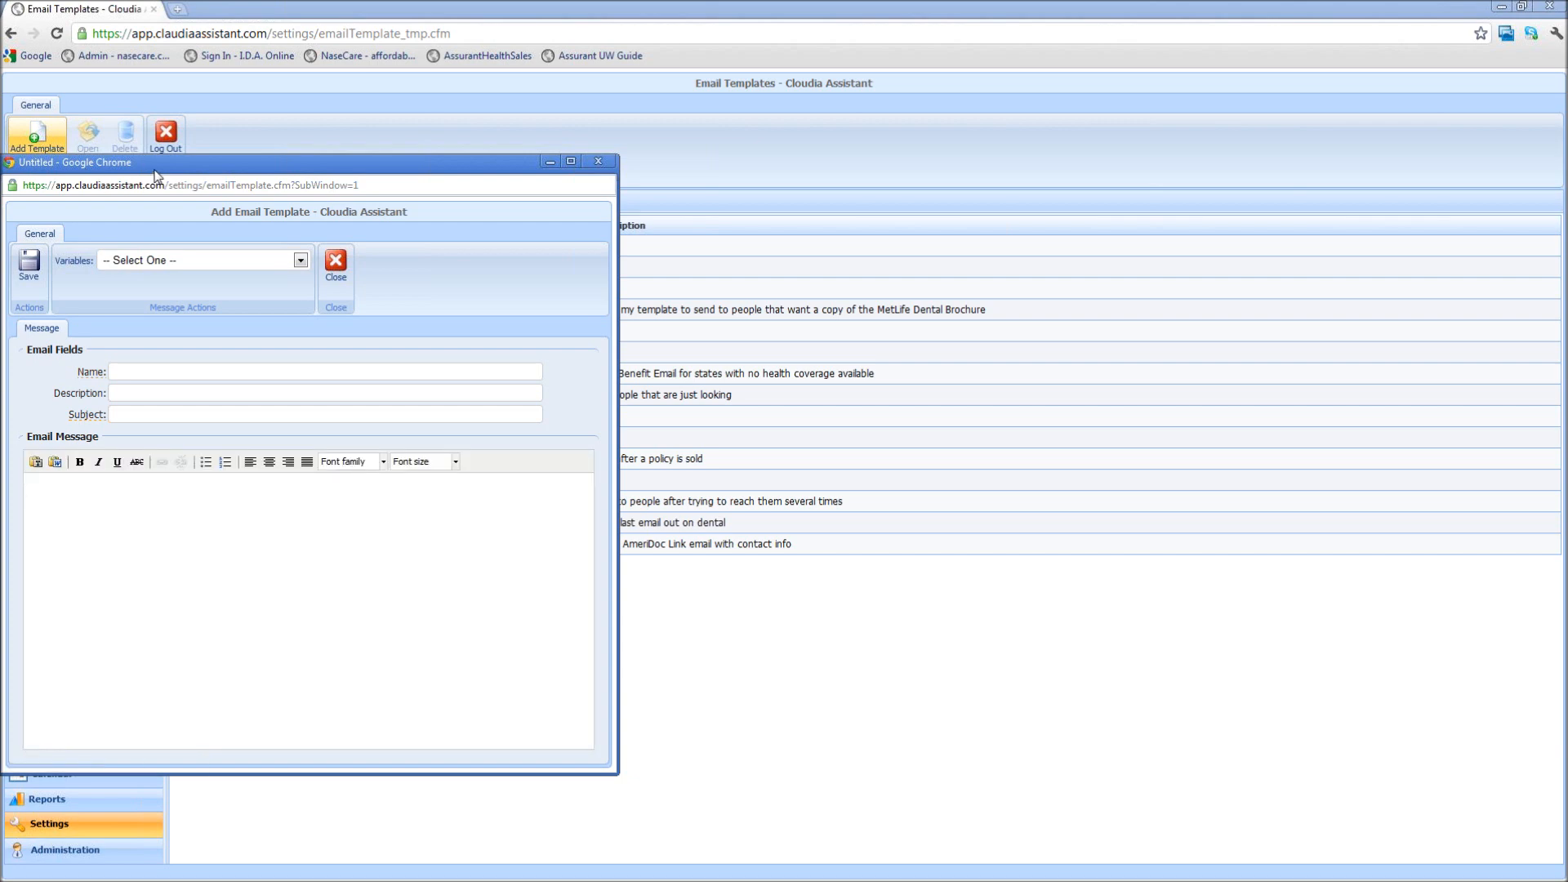
drag(155, 169, 327, 145)
Name the new email template "Policy Has Been Issued".
click(603, 348)
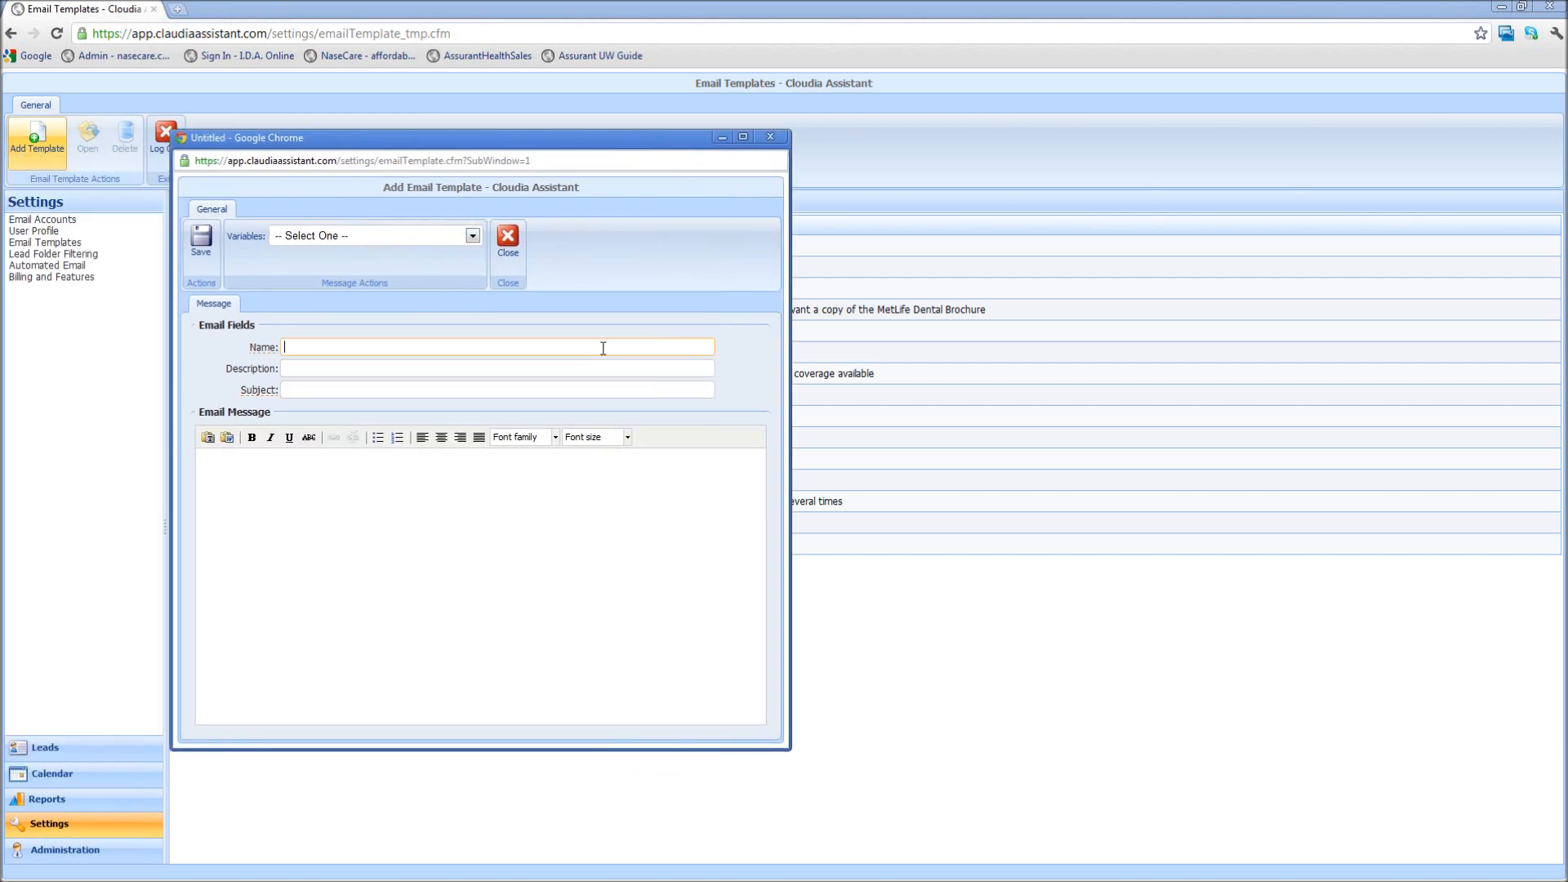
text(Policy)
text( Has Been Is)
text(sues)
text(d)
Set the description to "Email template to a customer after a policy has been issued" and the subject to "Policy Update - Issued".
text(Email temp)
text(late to a)
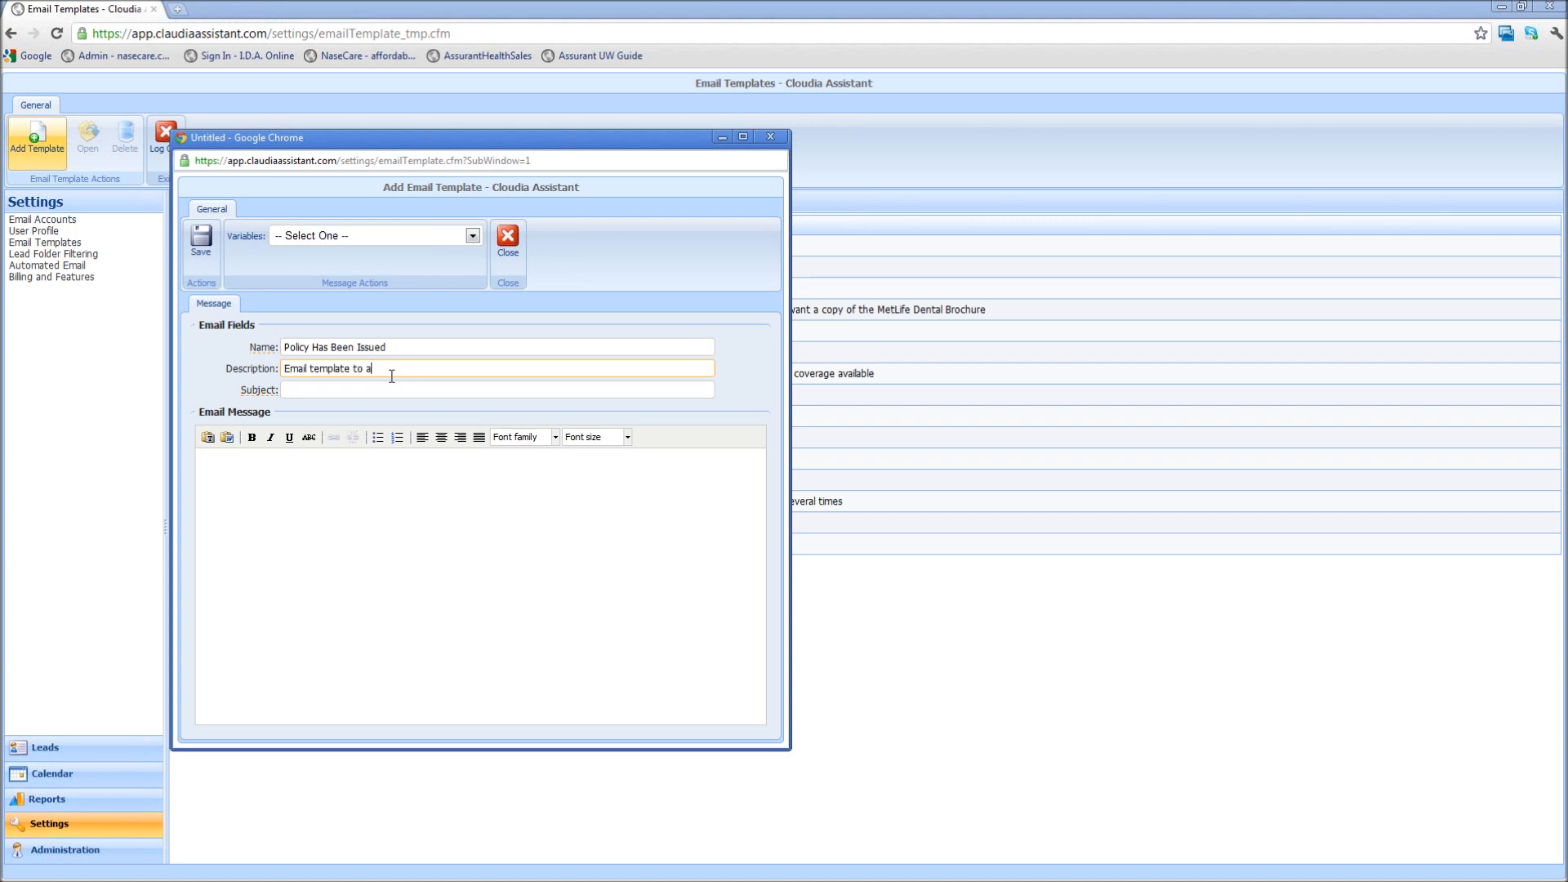
text( customer after a policy has)
text( ben issue)
key(BackSpace)
key(BackSpace)
key(BackSpace)
key(BackSpace)
key(BackSpace)
key(BackSpace)
key(BackSpace)
text(en issued)
click(386, 390)
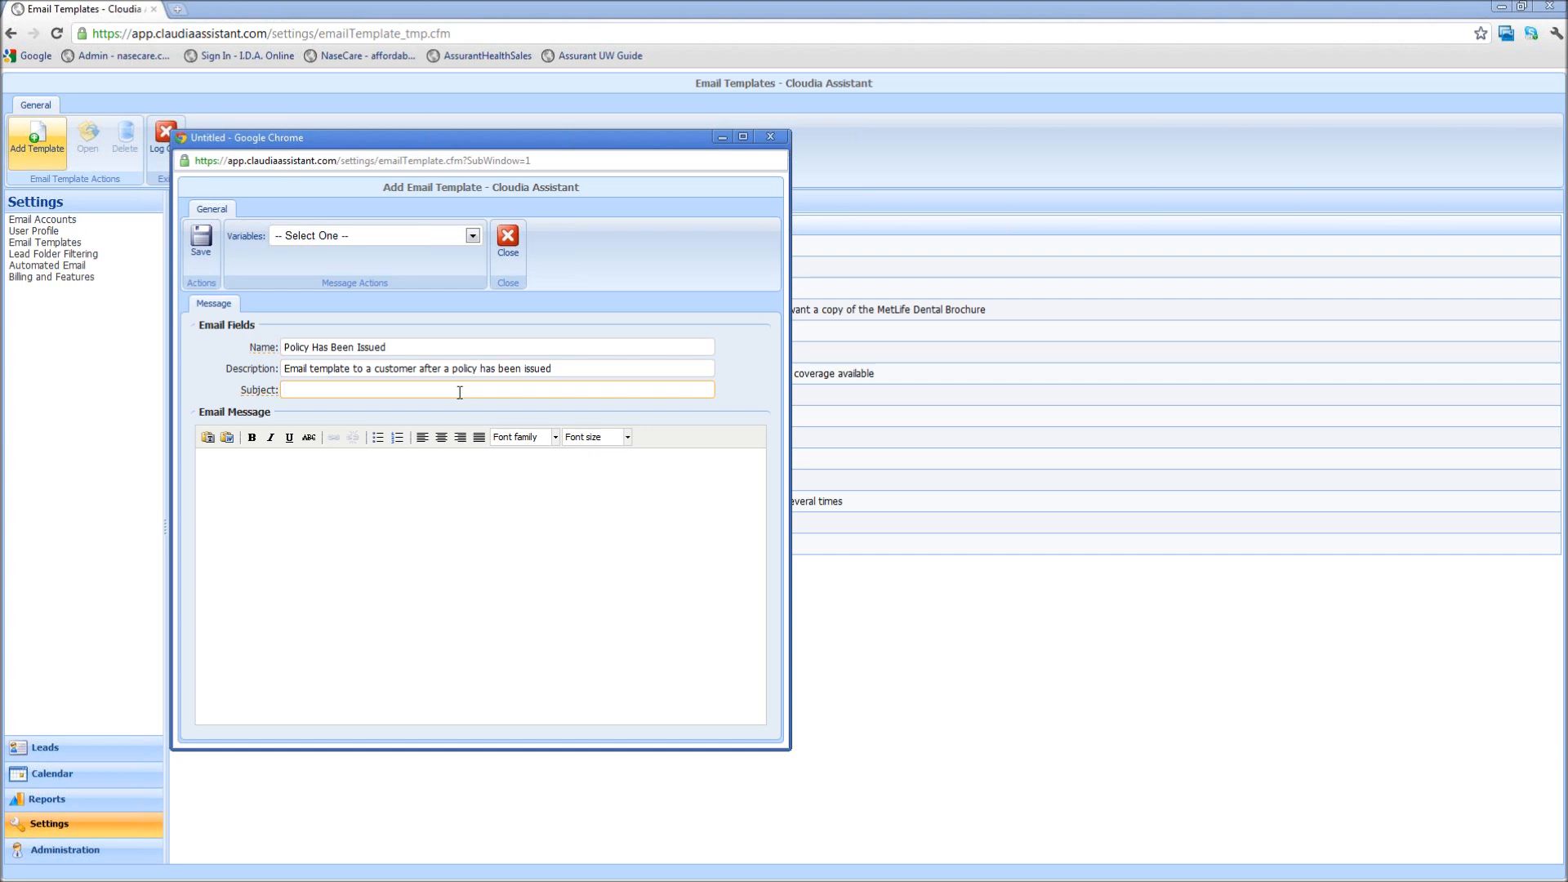
text(Policy Update - Issued)
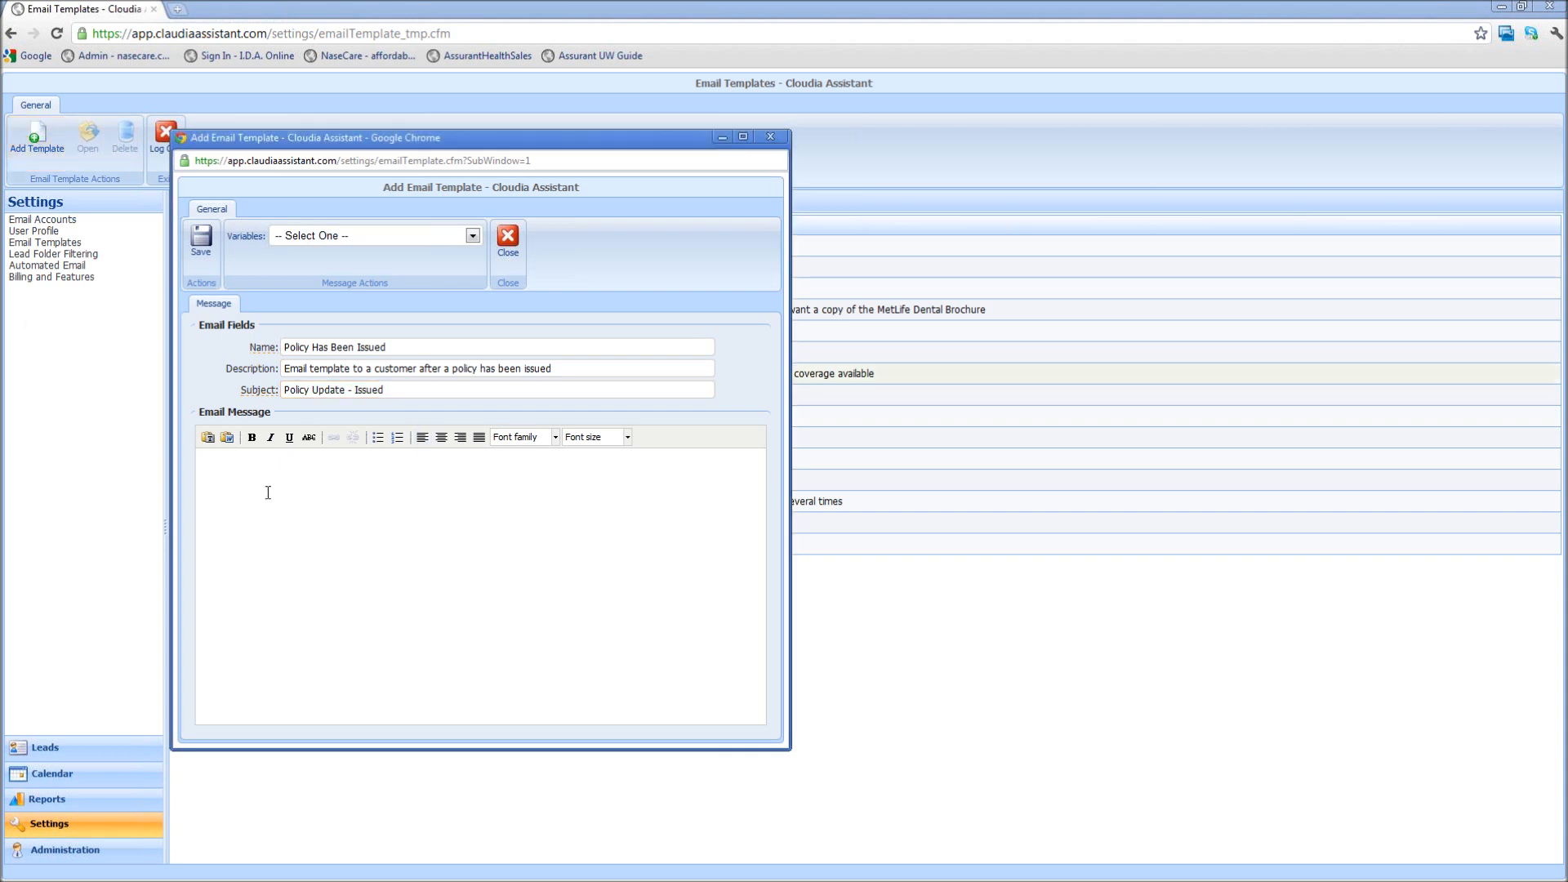
Begin the message with "Hey," and the line "I was checking online today for your policy, and I see that it was issued.".
click(234, 472)
text(Dea)
key(BackSpace)
key(BackSpace)
key(BackSpace)
key(BackSpace)
text(Hey,)
text(I was checkin)
text(g online tod)
text(ay)
text( for your polic)
text(y, and )
text(I see that )
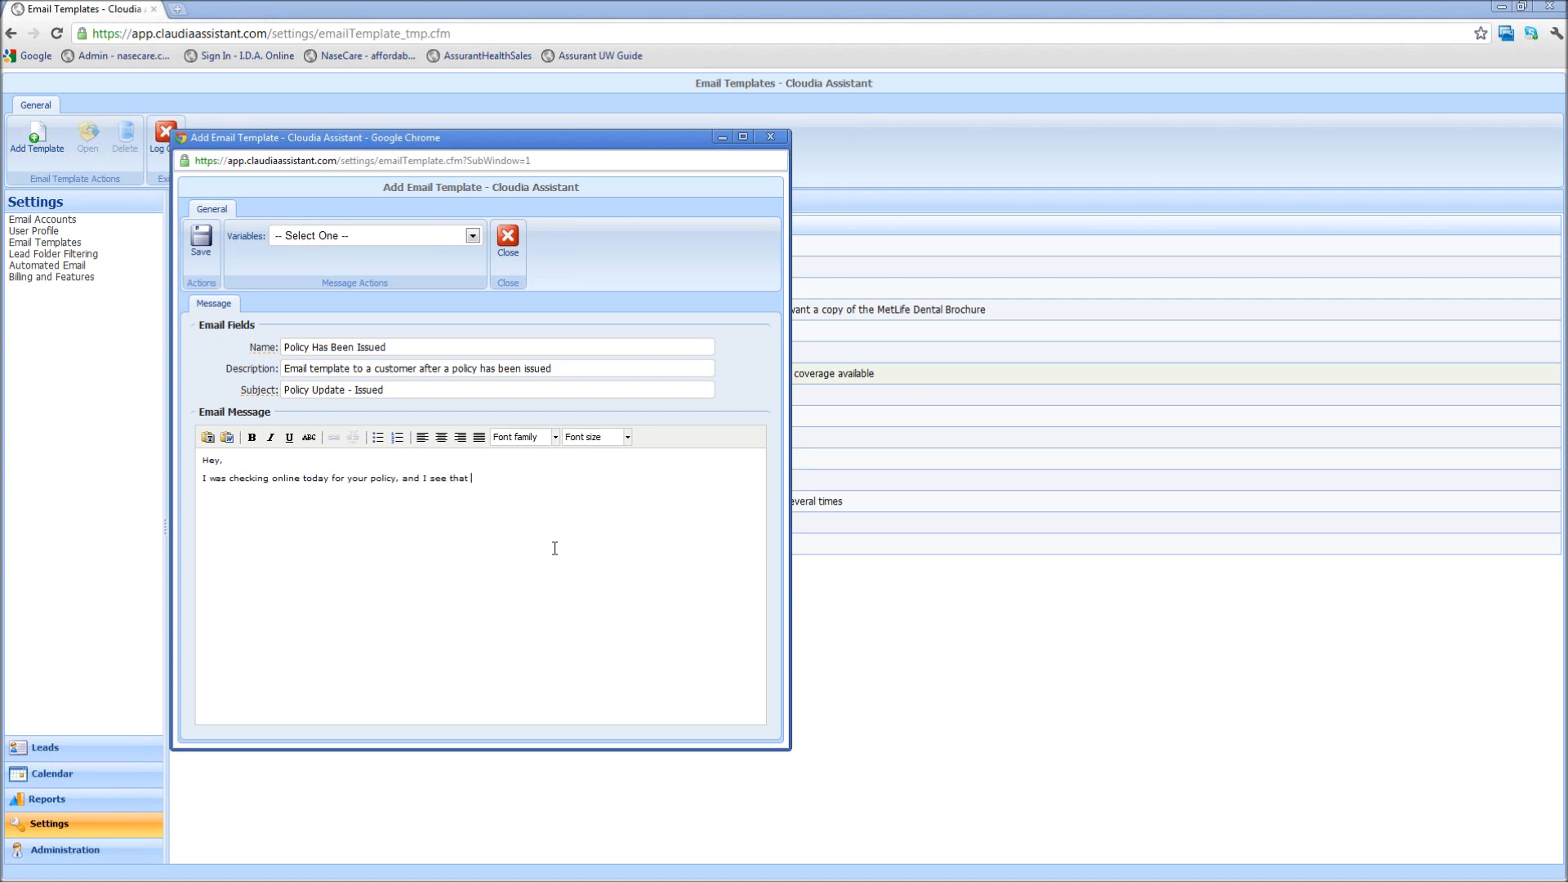
text(it was issue)
Add the line "Feel free to give me a call with any follow up questions." and a "Thanks," sign-off with the sender's name and phone number.
text(Feel free )
text(to give m)
text(e C)
text( call with any )
text(follow)
text( up questions.)
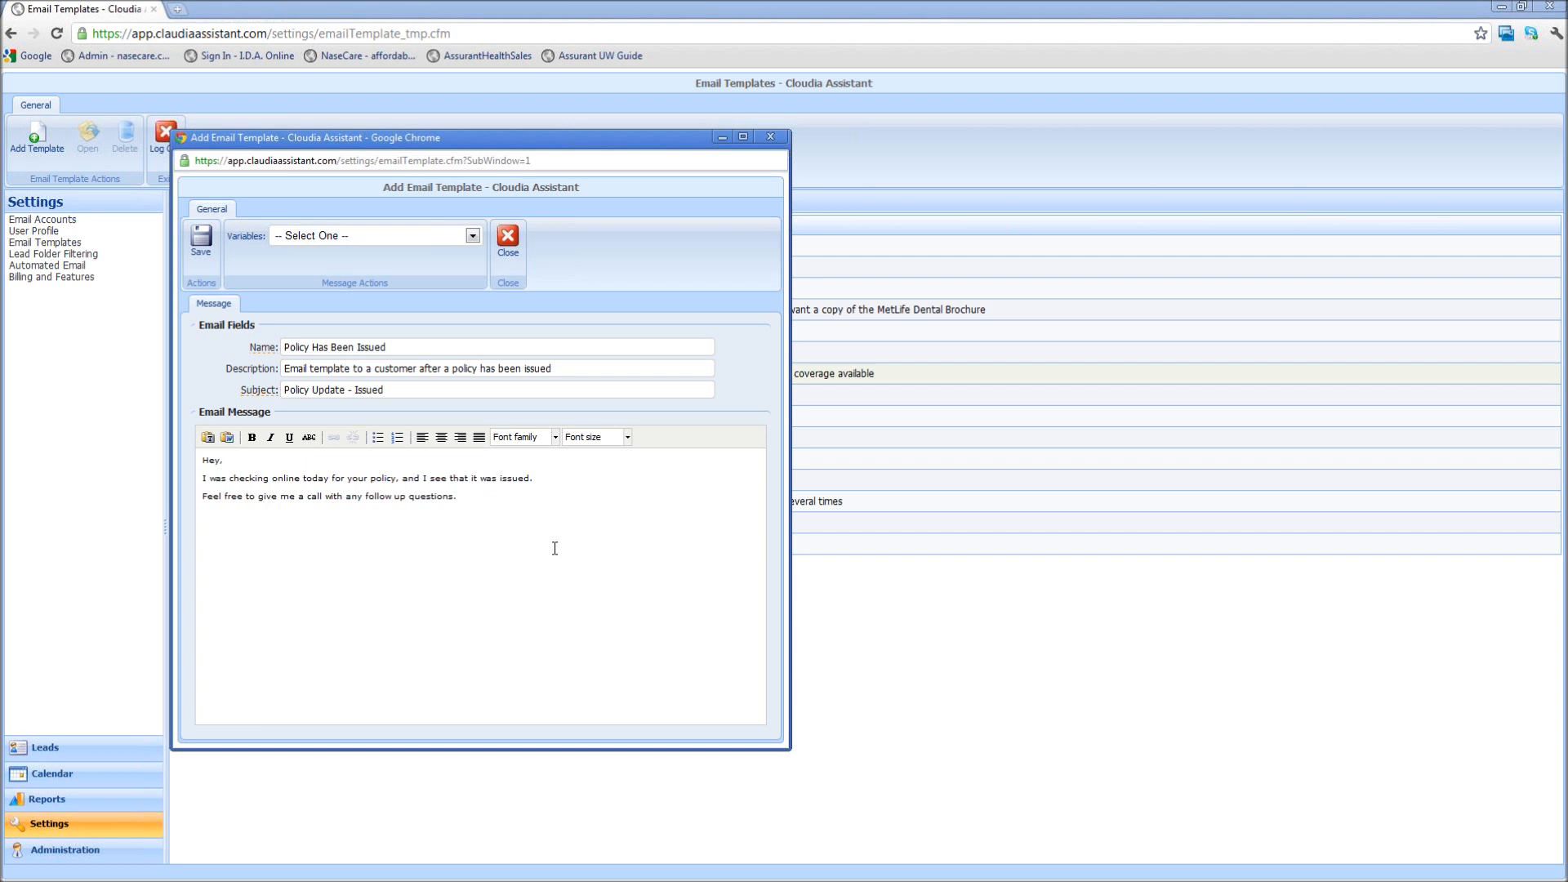
key(ctrl+v)
Replace "Hey" in the greeting with "Dear" followed by the Customer's First Name variable.
double_click(211, 461)
text(Dear)
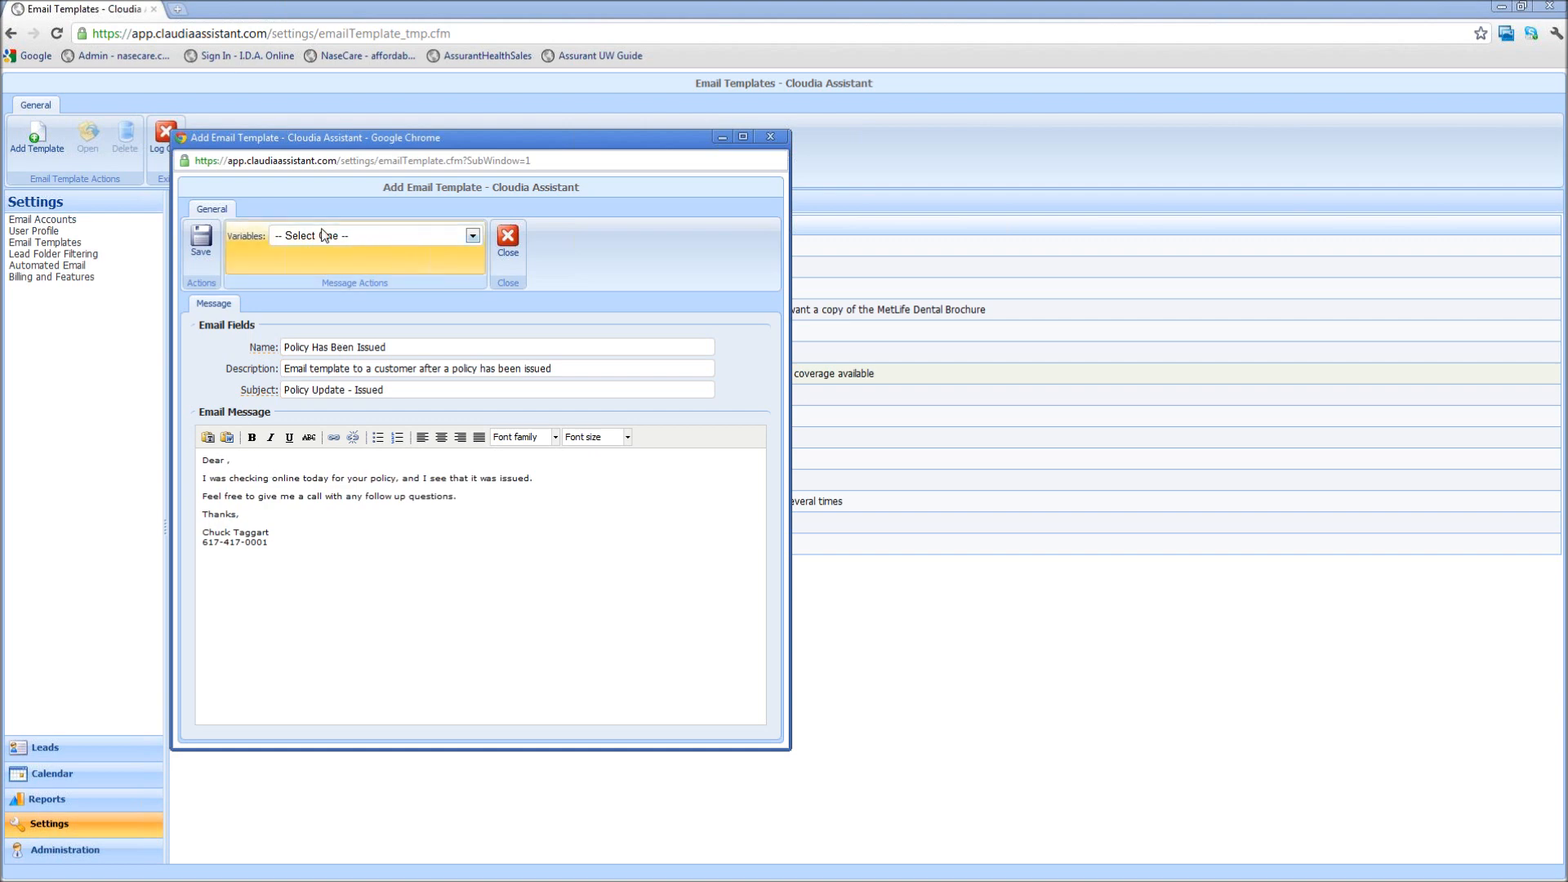
click(451, 238)
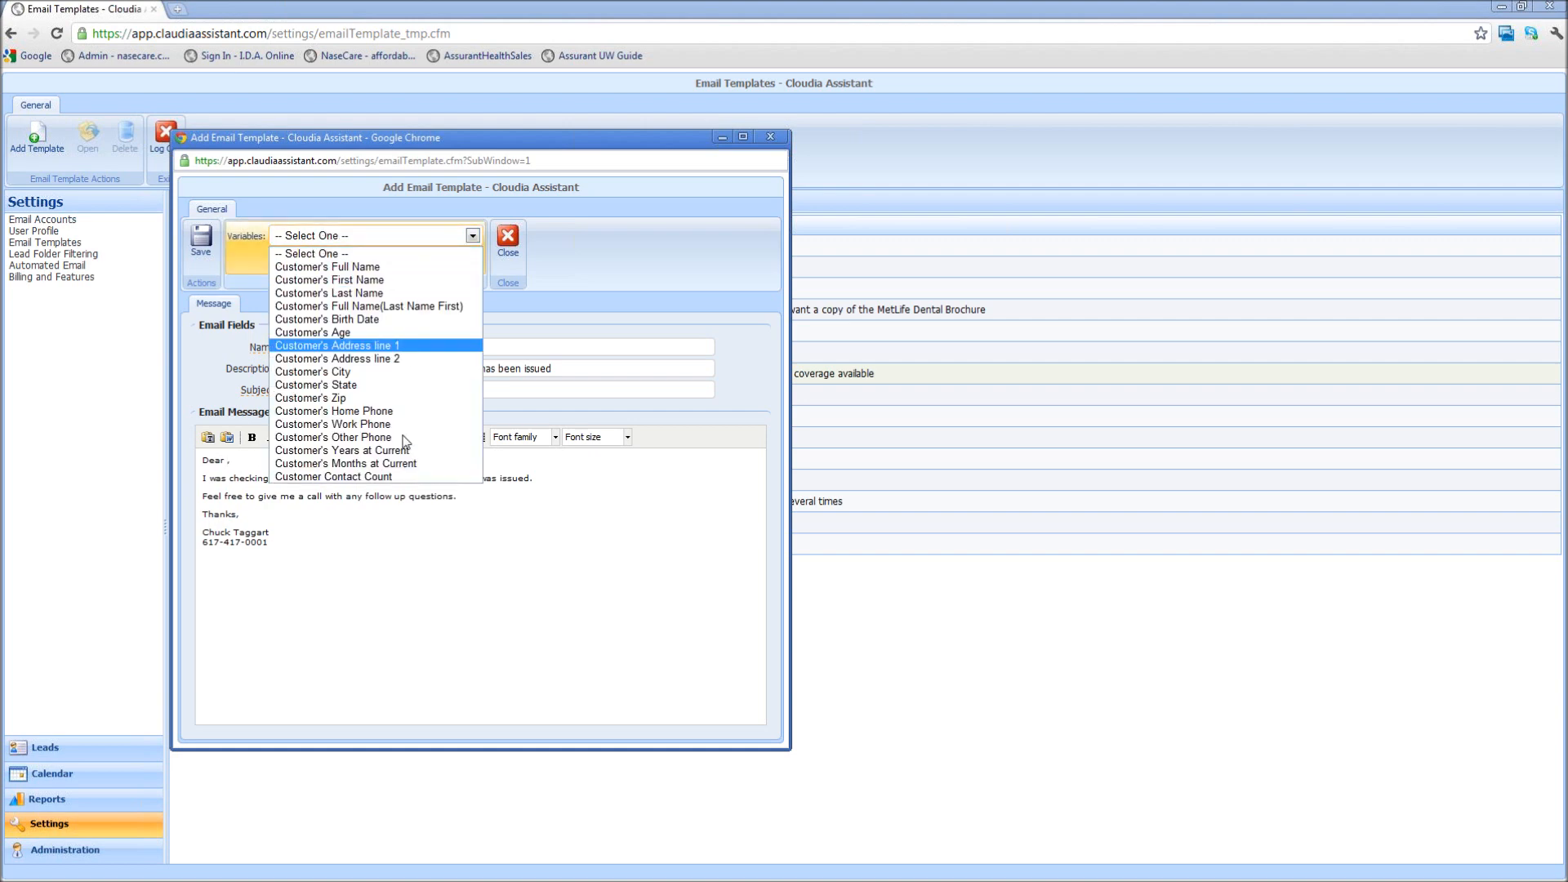
click(389, 280)
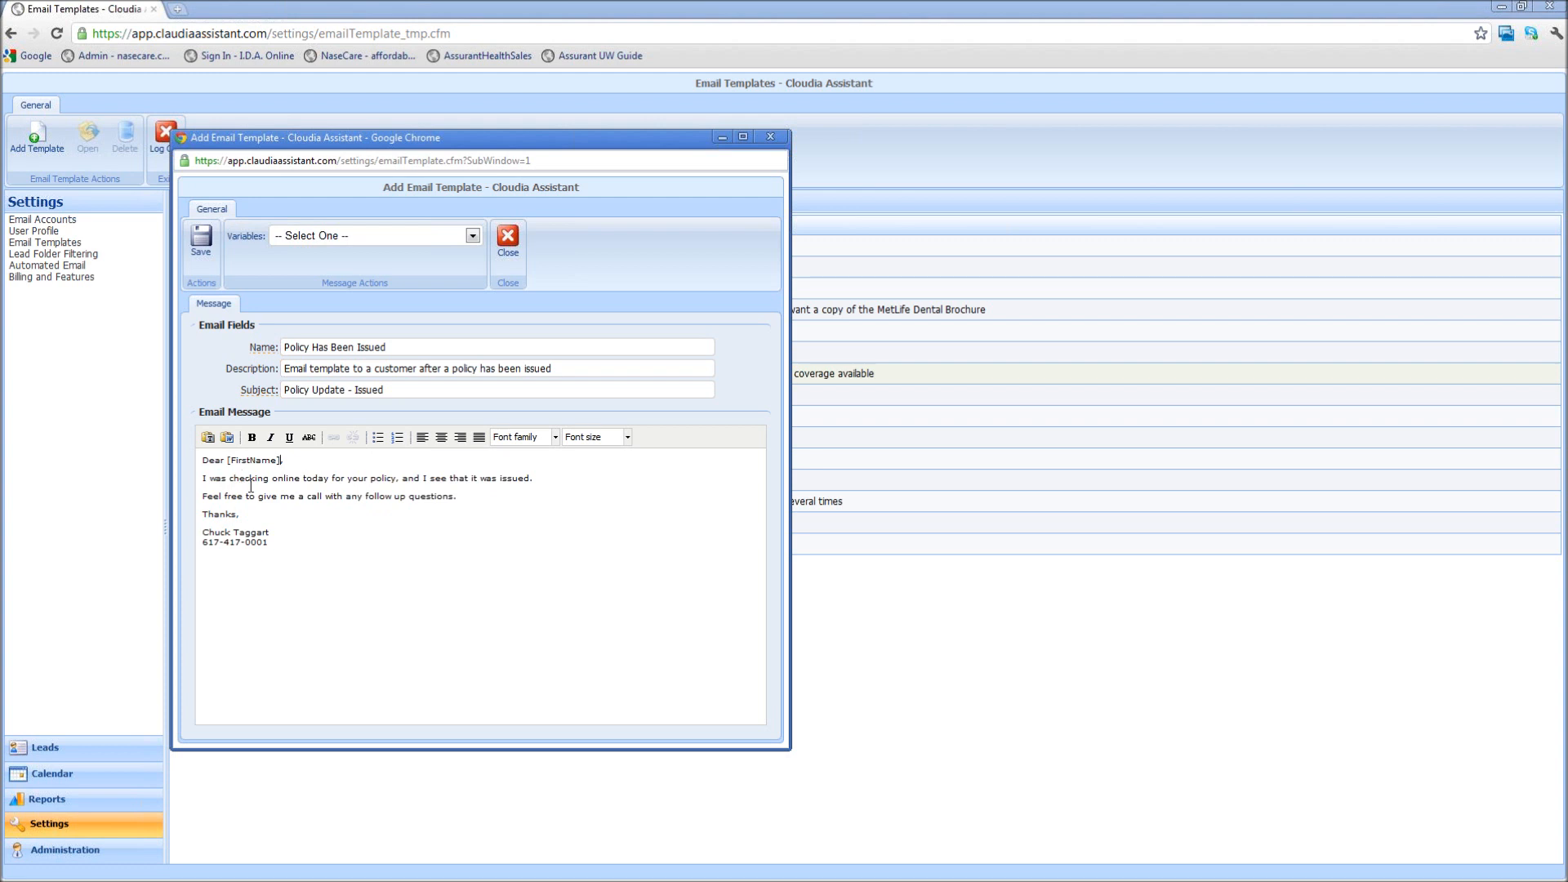
click(472, 236)
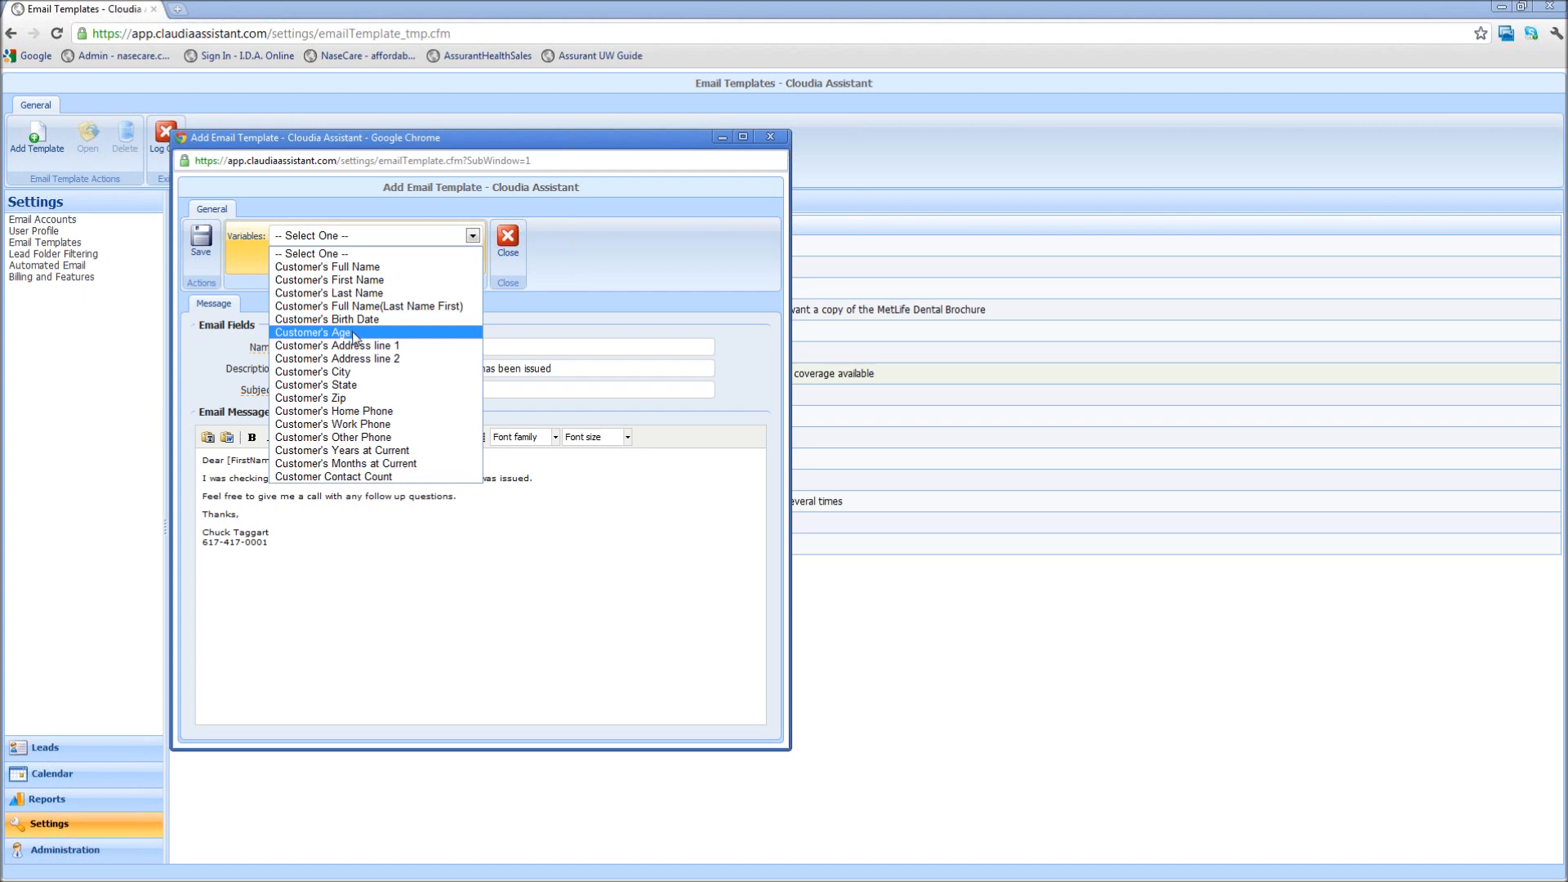
click(315, 600)
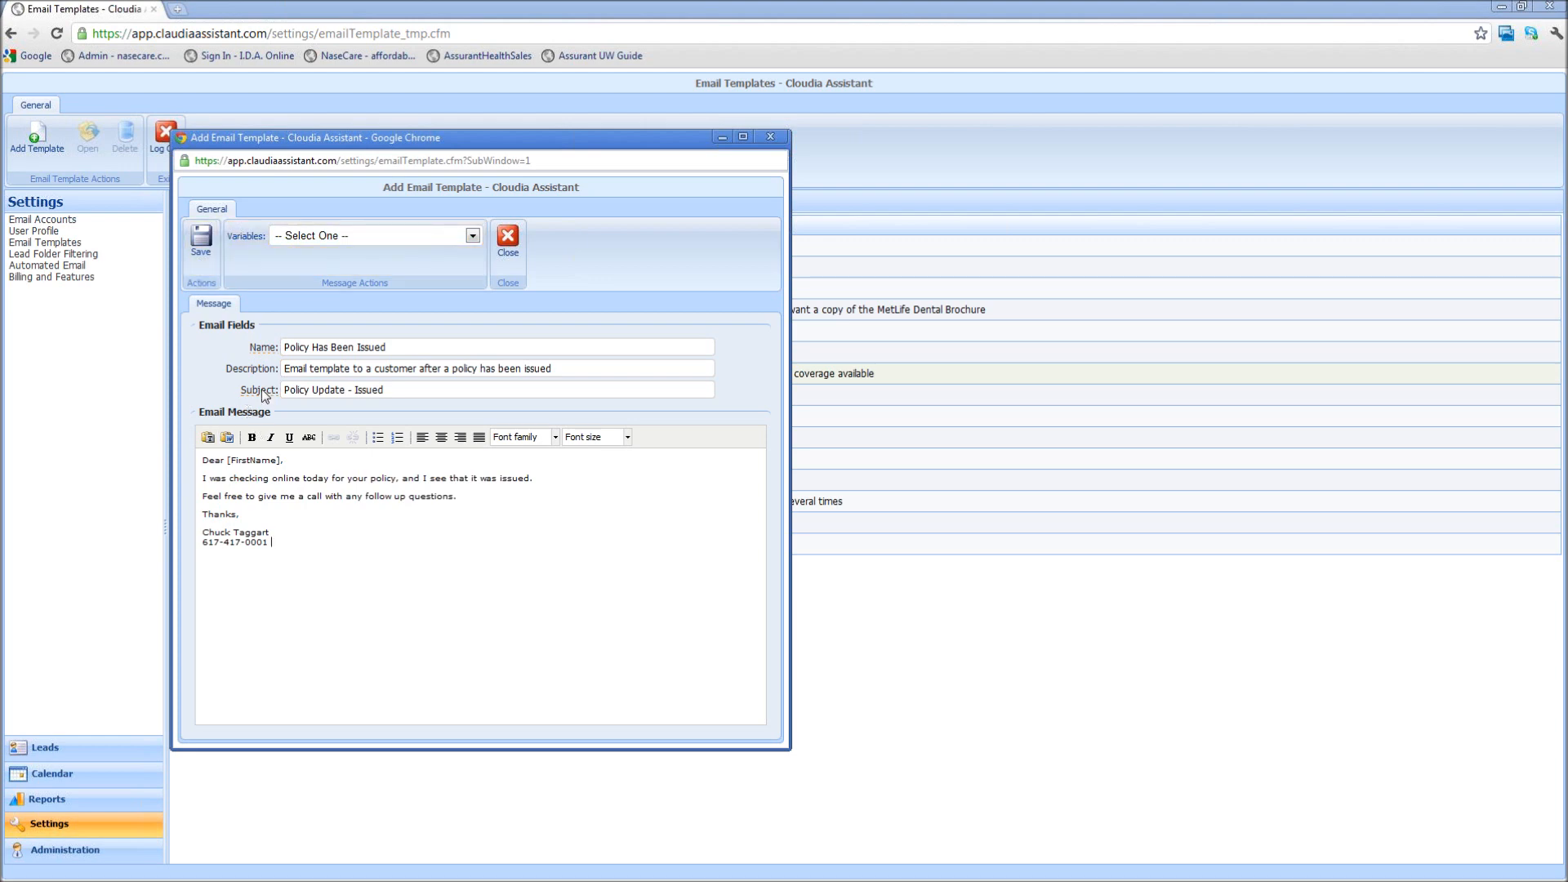
Save the Policy Has Been Issued template and close its window.
click(202, 245)
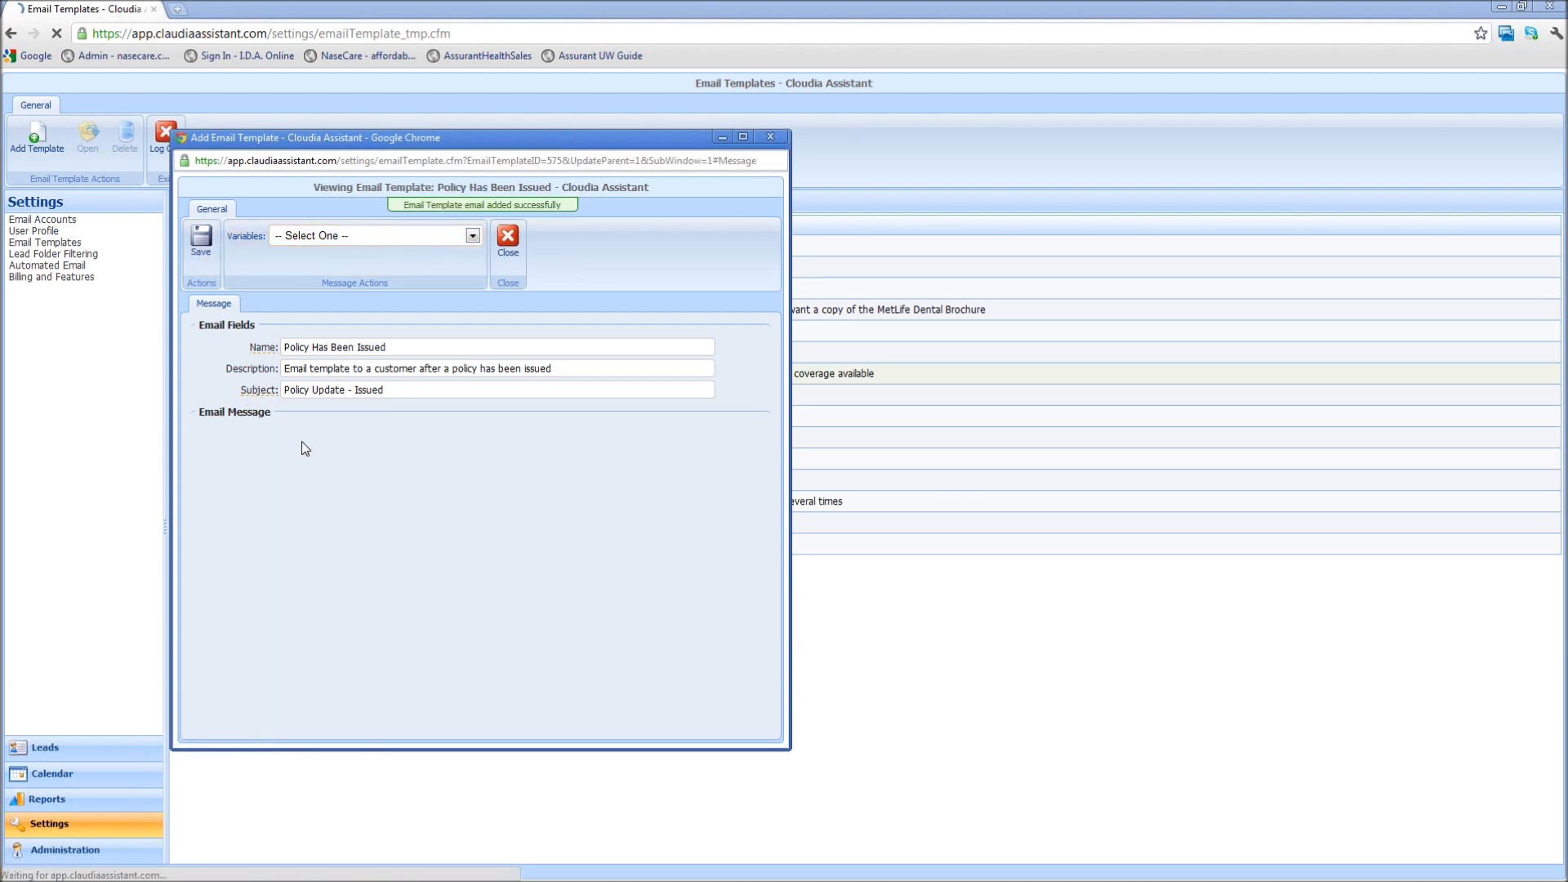
click(509, 238)
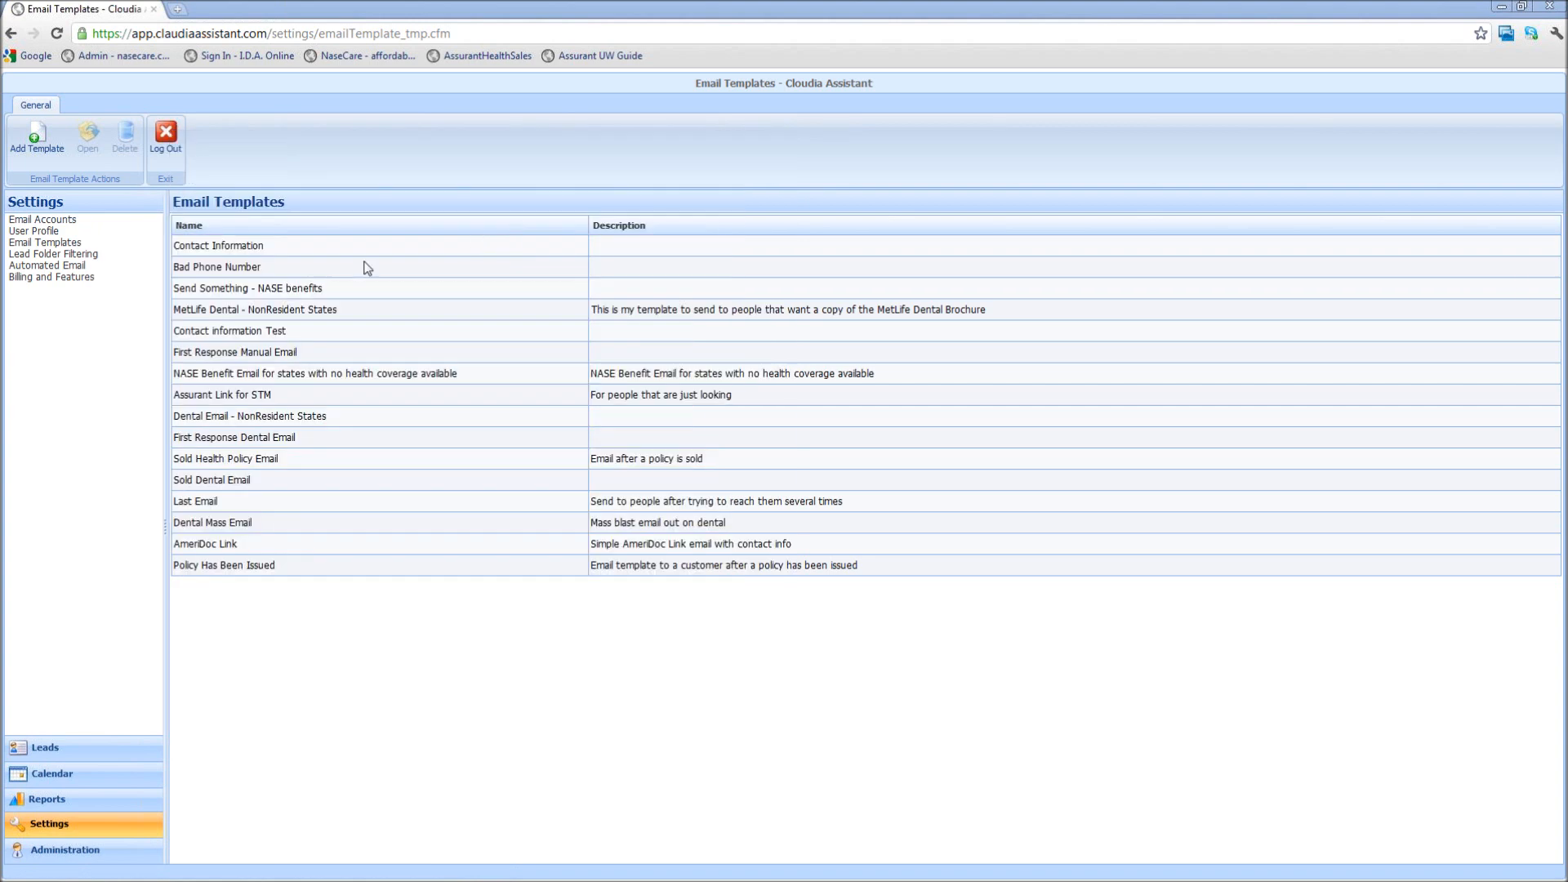
click(257, 565)
Open the first lead in the Leads inbox and show its correspondence history.
click(47, 747)
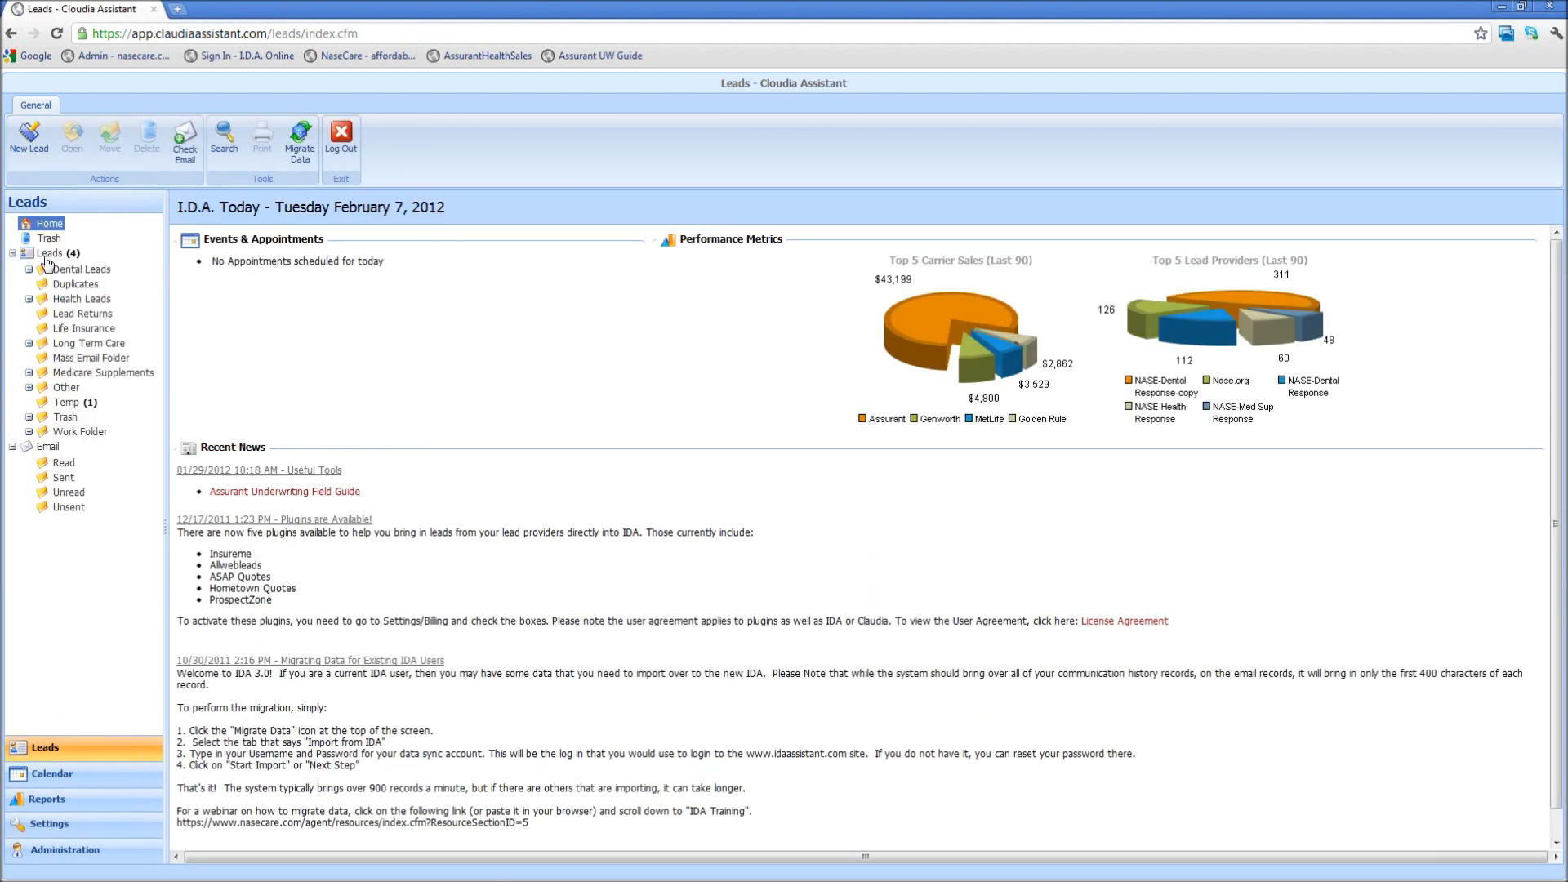
click(47, 256)
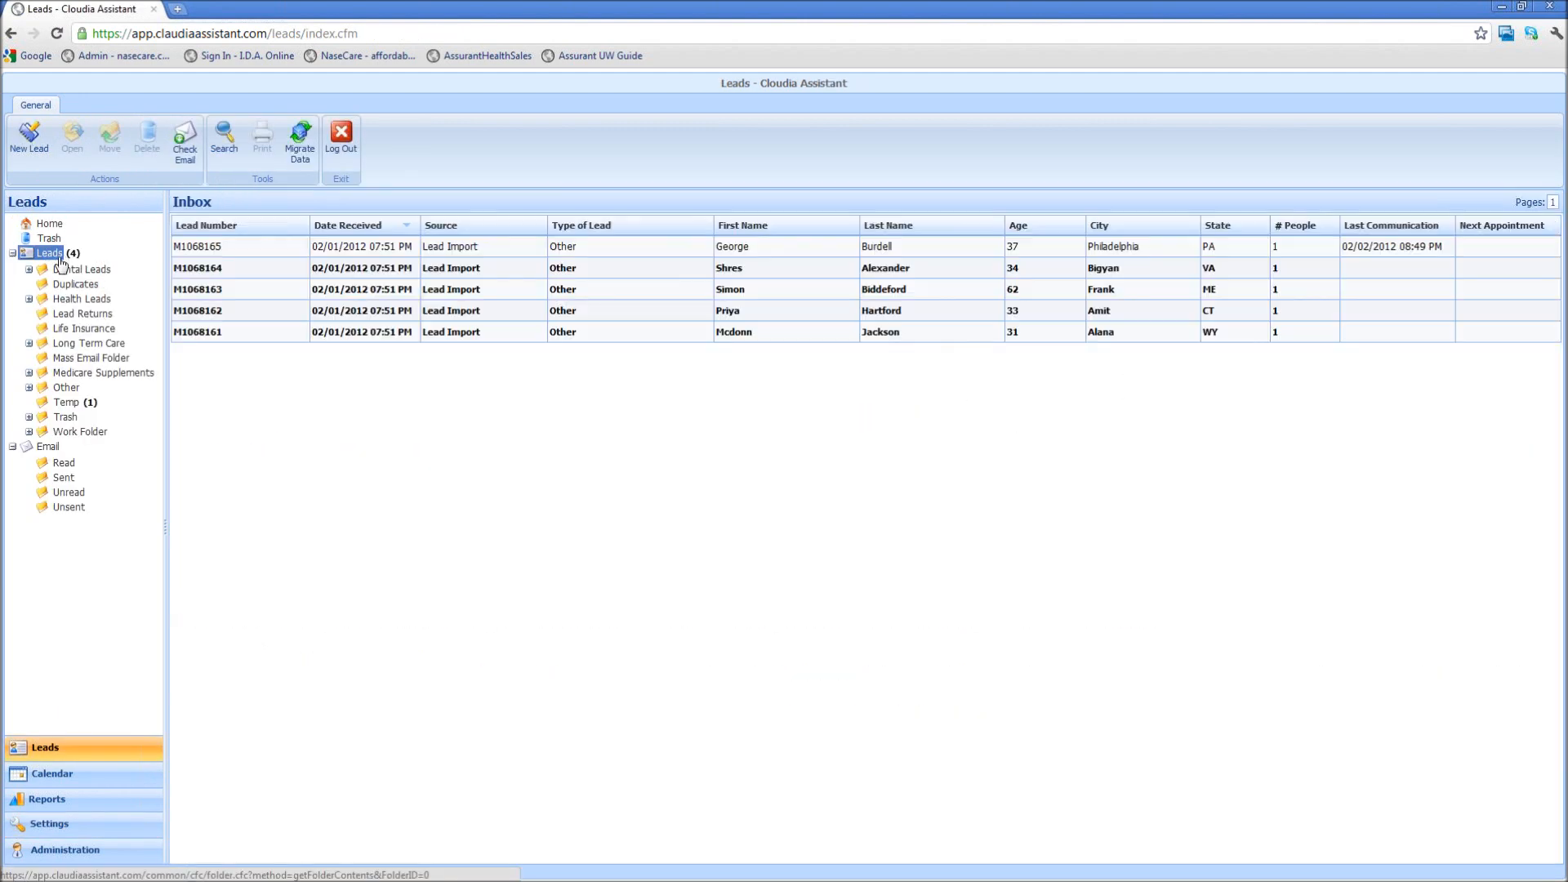
click(707, 245)
double_click(707, 245)
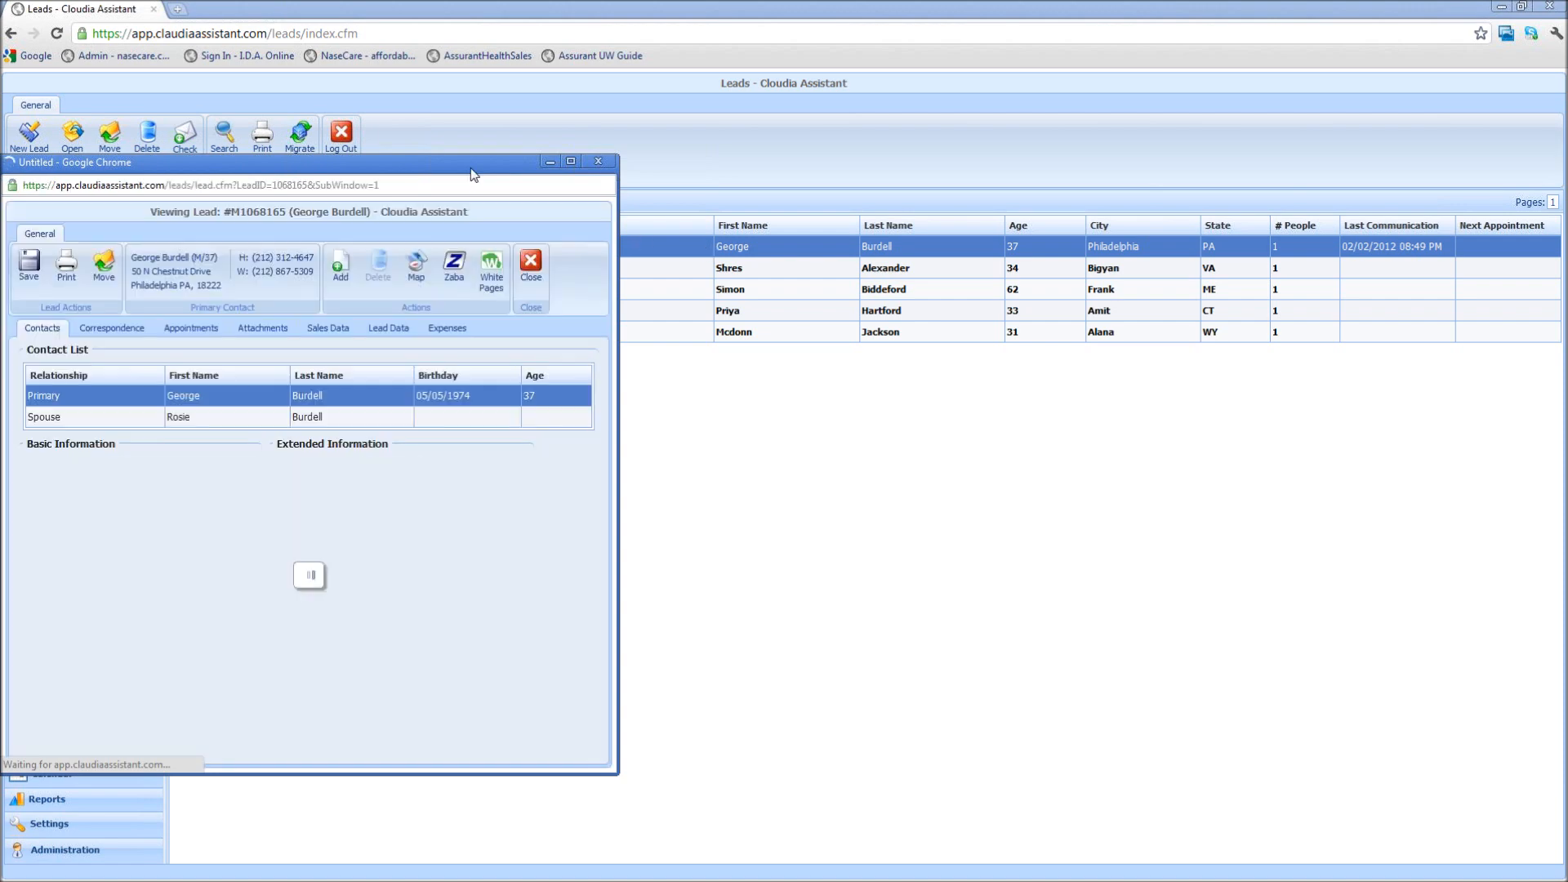
drag(482, 165, 644, 134)
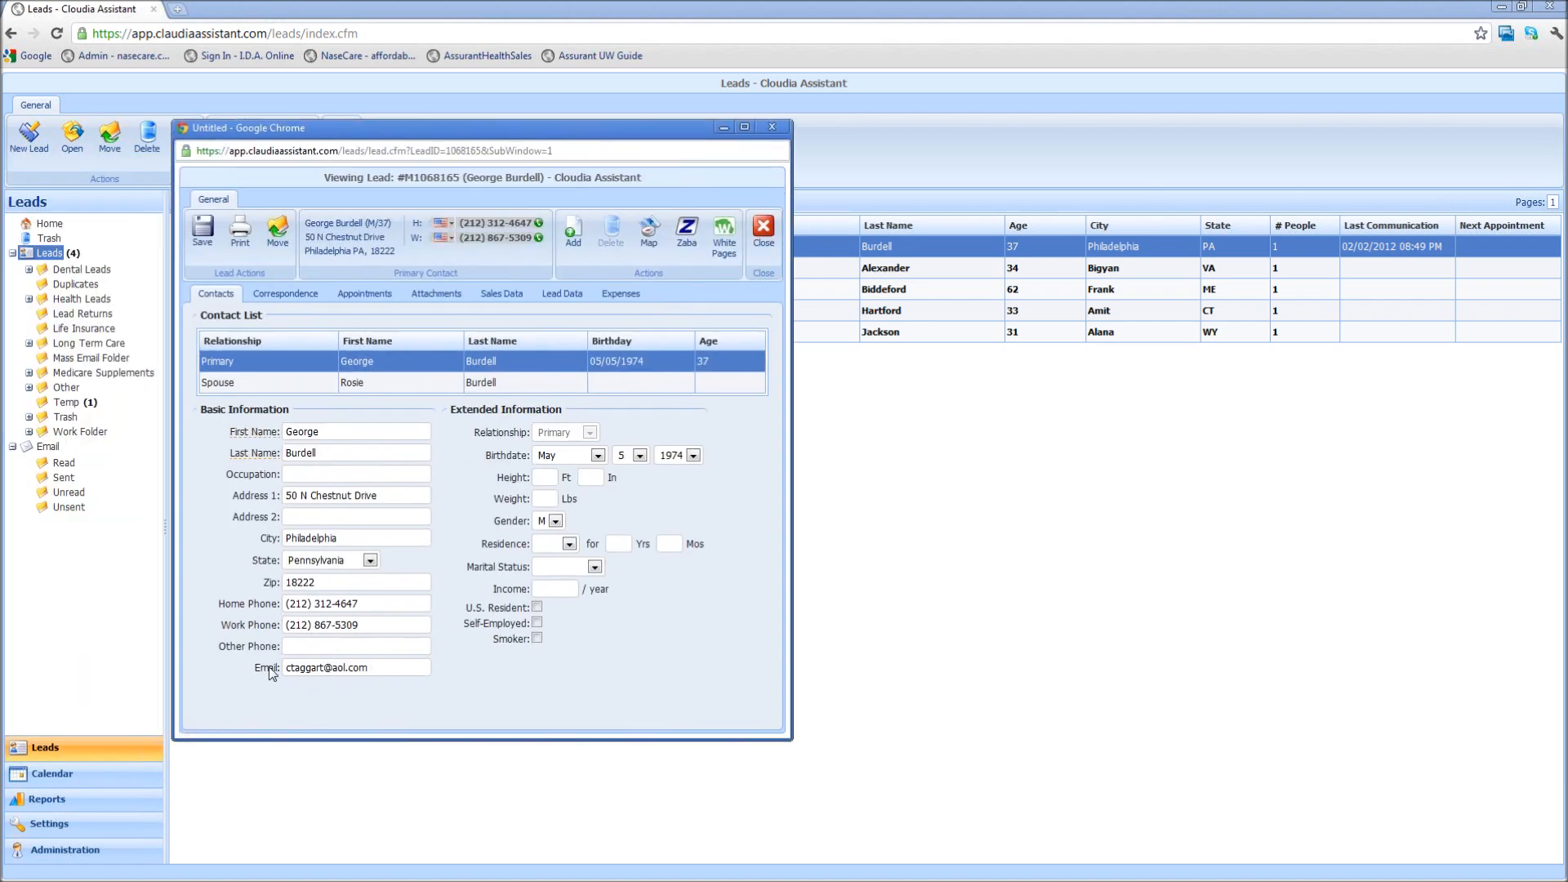
click(285, 294)
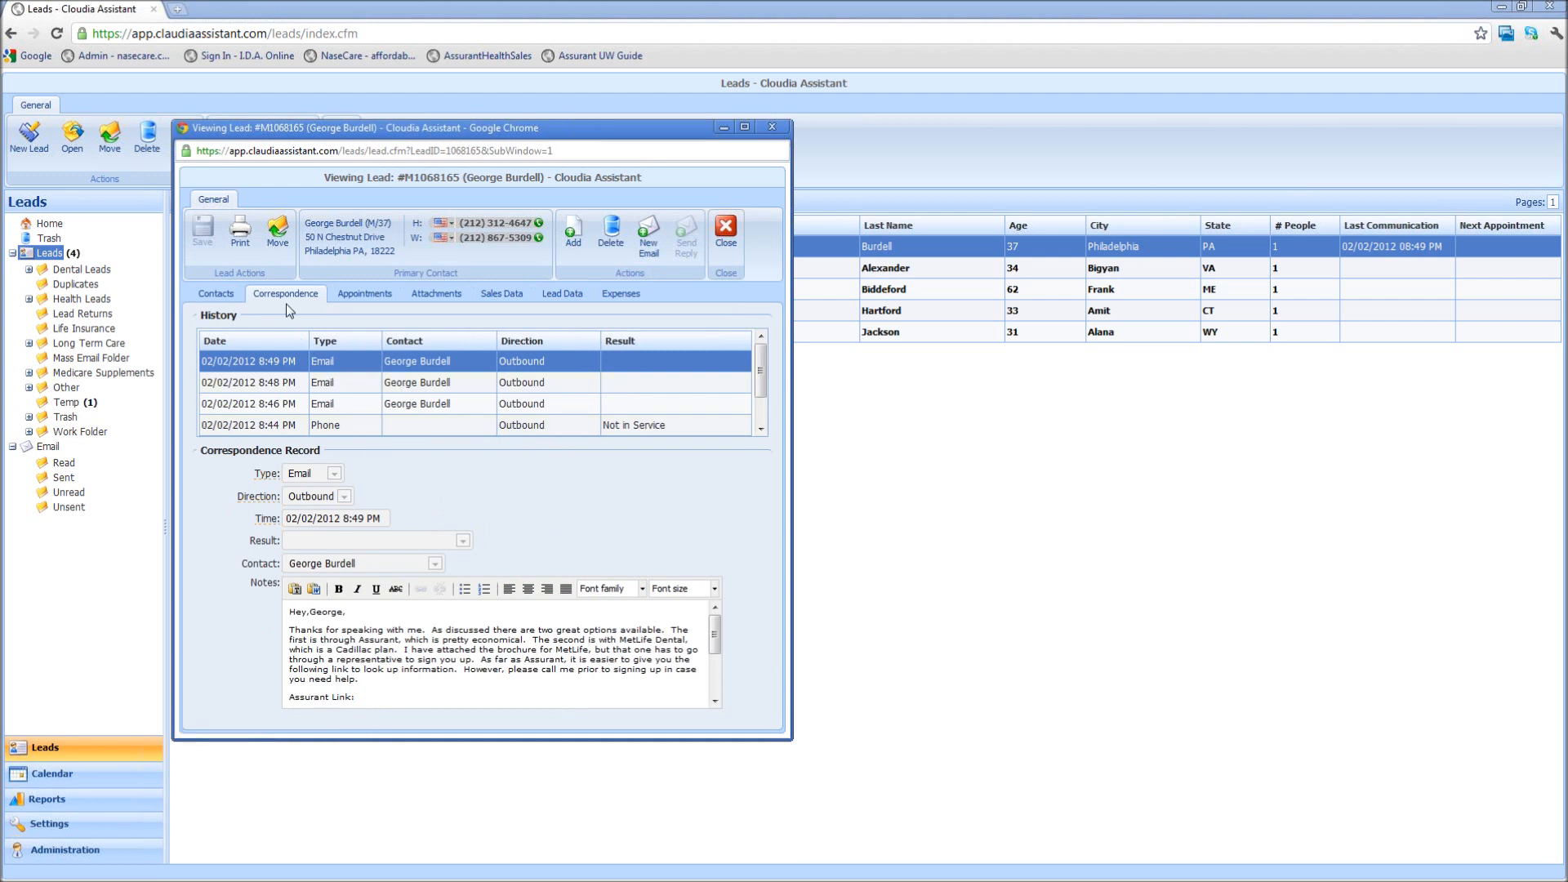
Start a new email to the lead with the subject "Policy Issued".
click(643, 241)
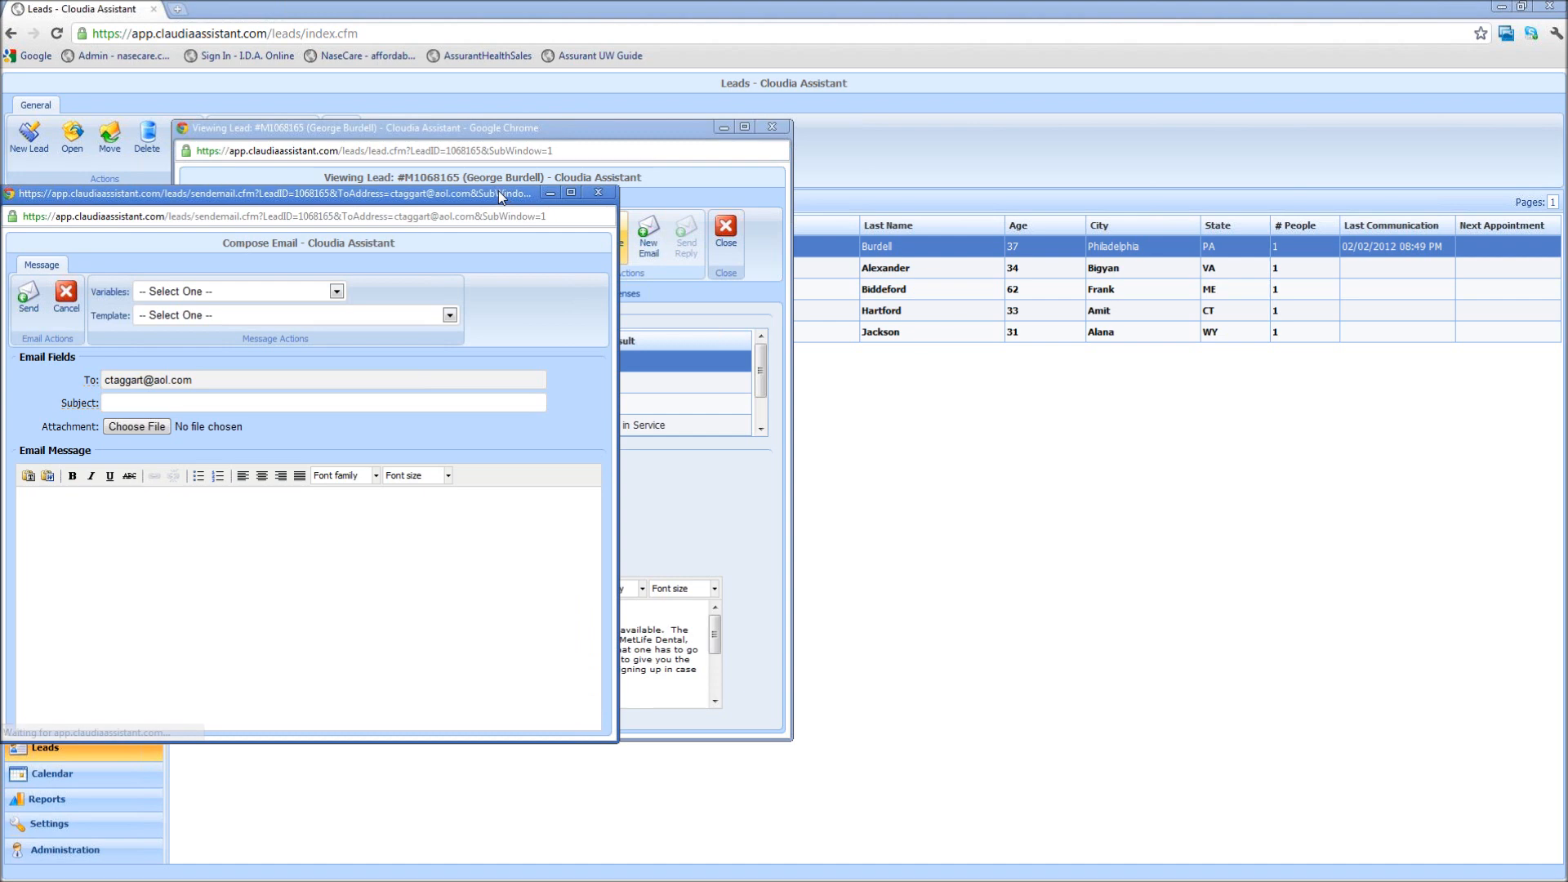
drag(500, 196, 588, 185)
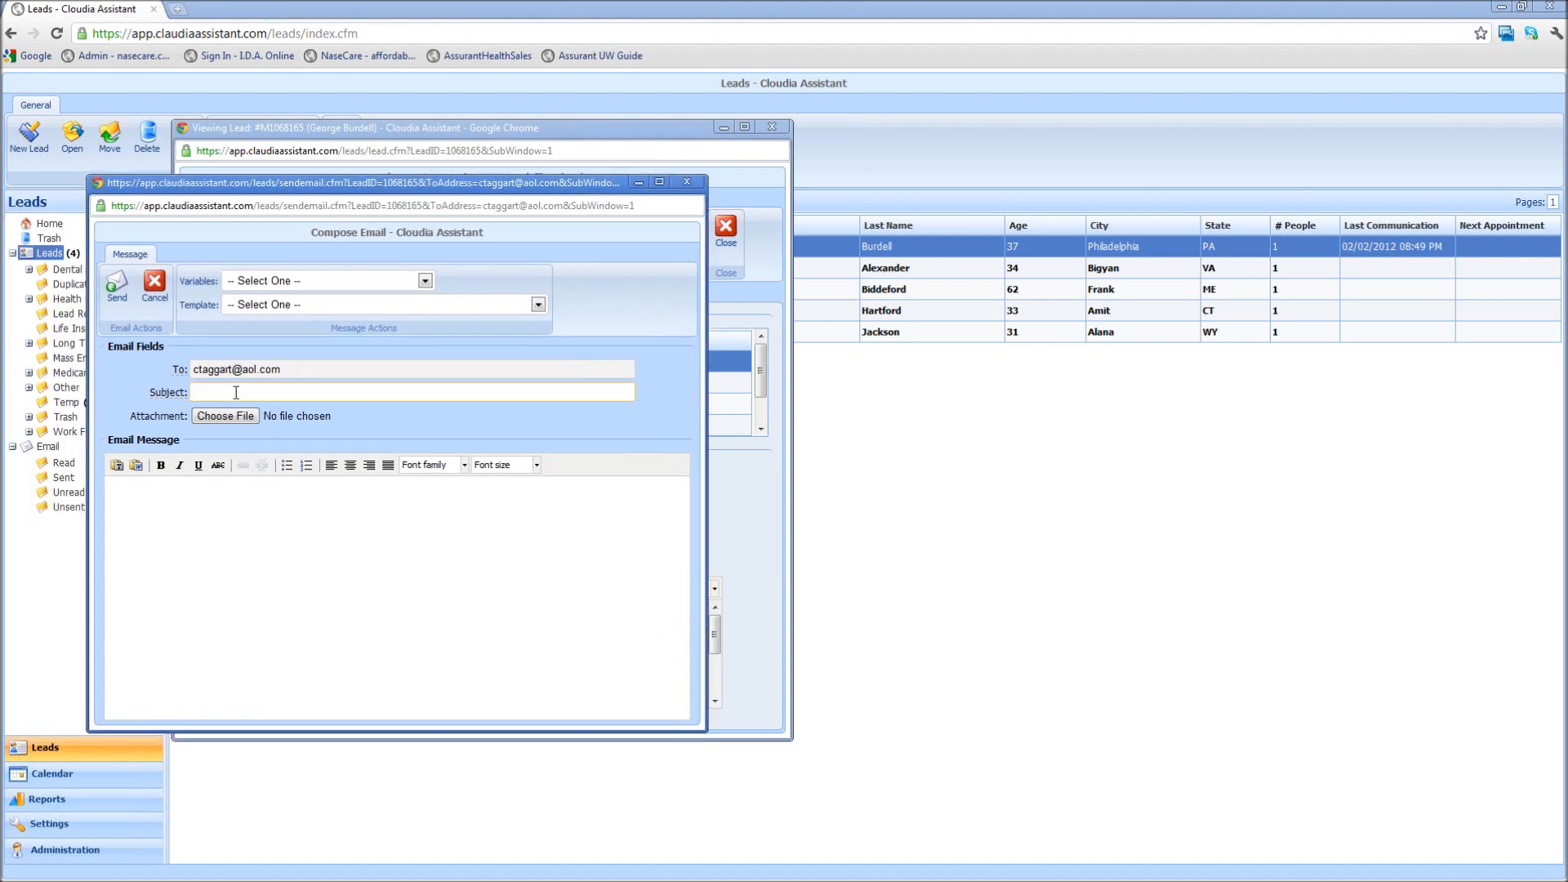
text(Policy Issued)
Apply the Policy Has Been Issued template to the email and send it.
click(538, 305)
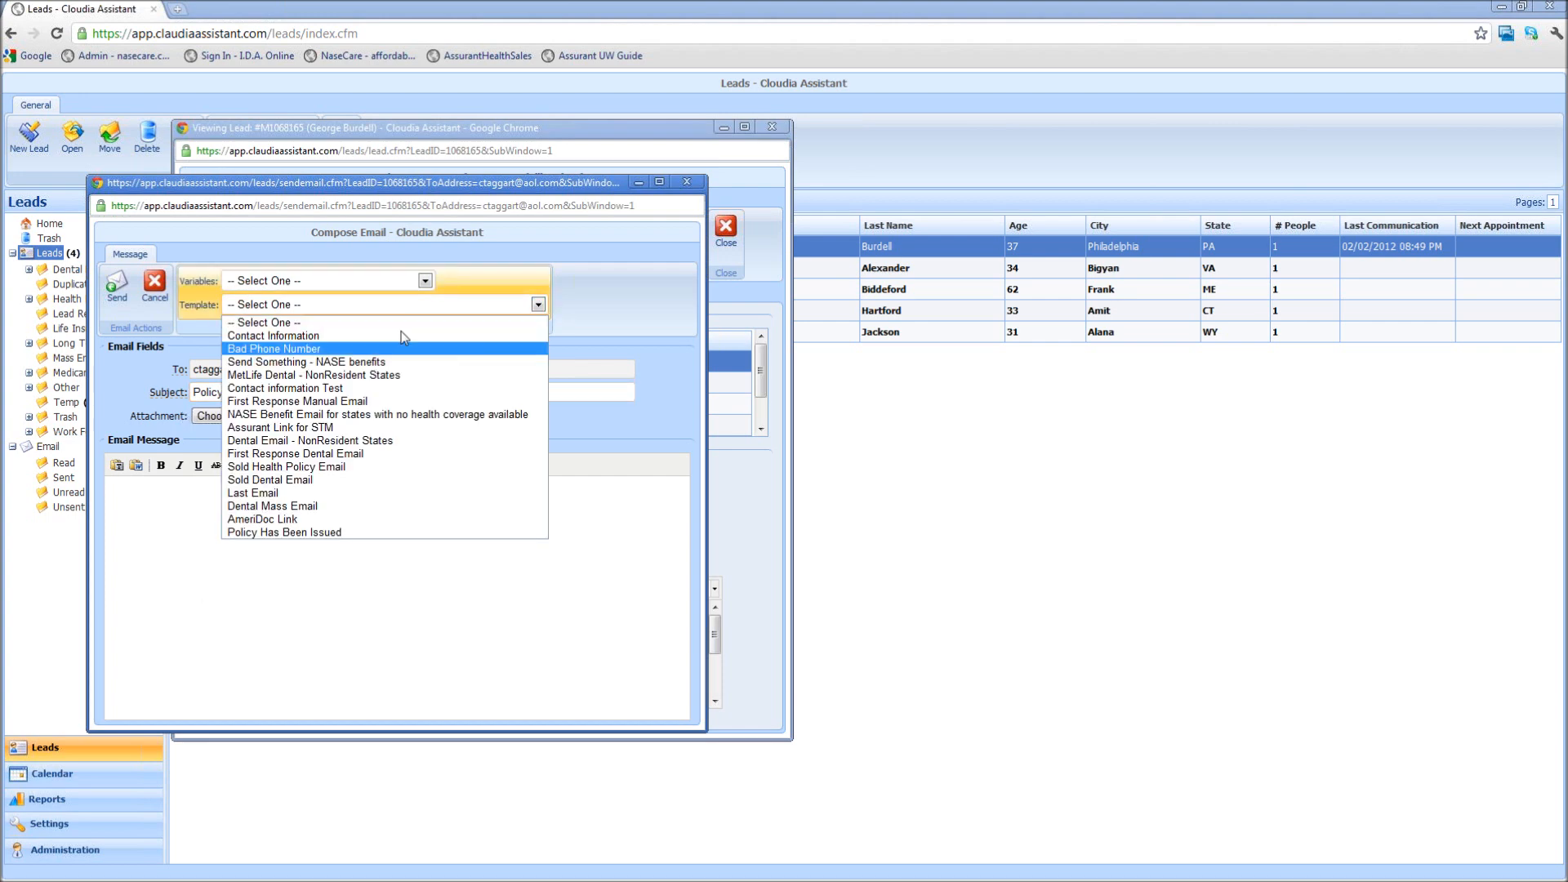
click(284, 532)
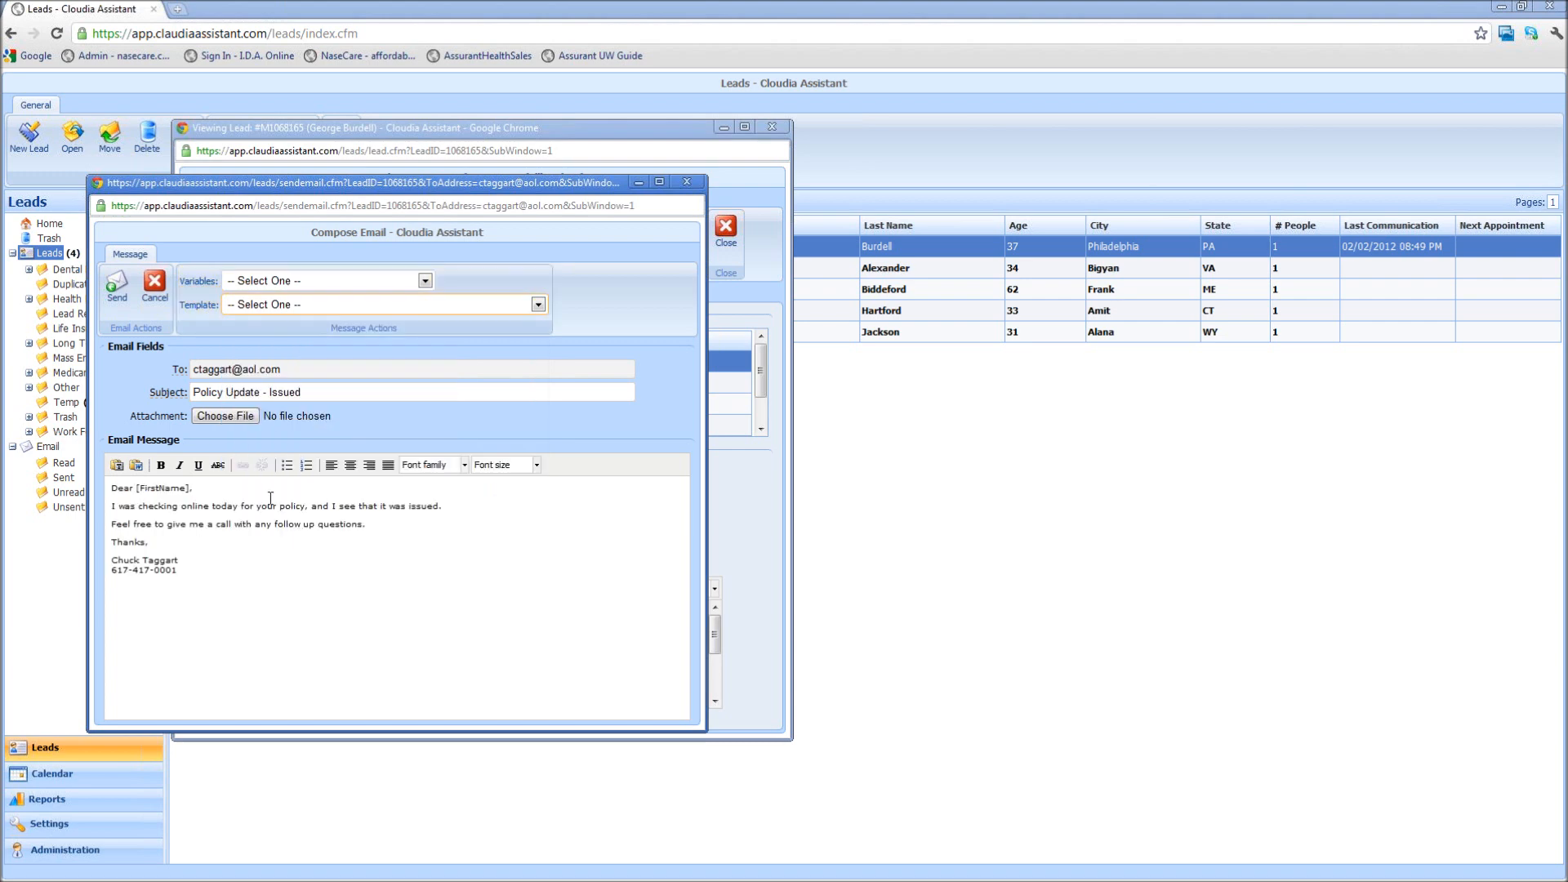
click(116, 286)
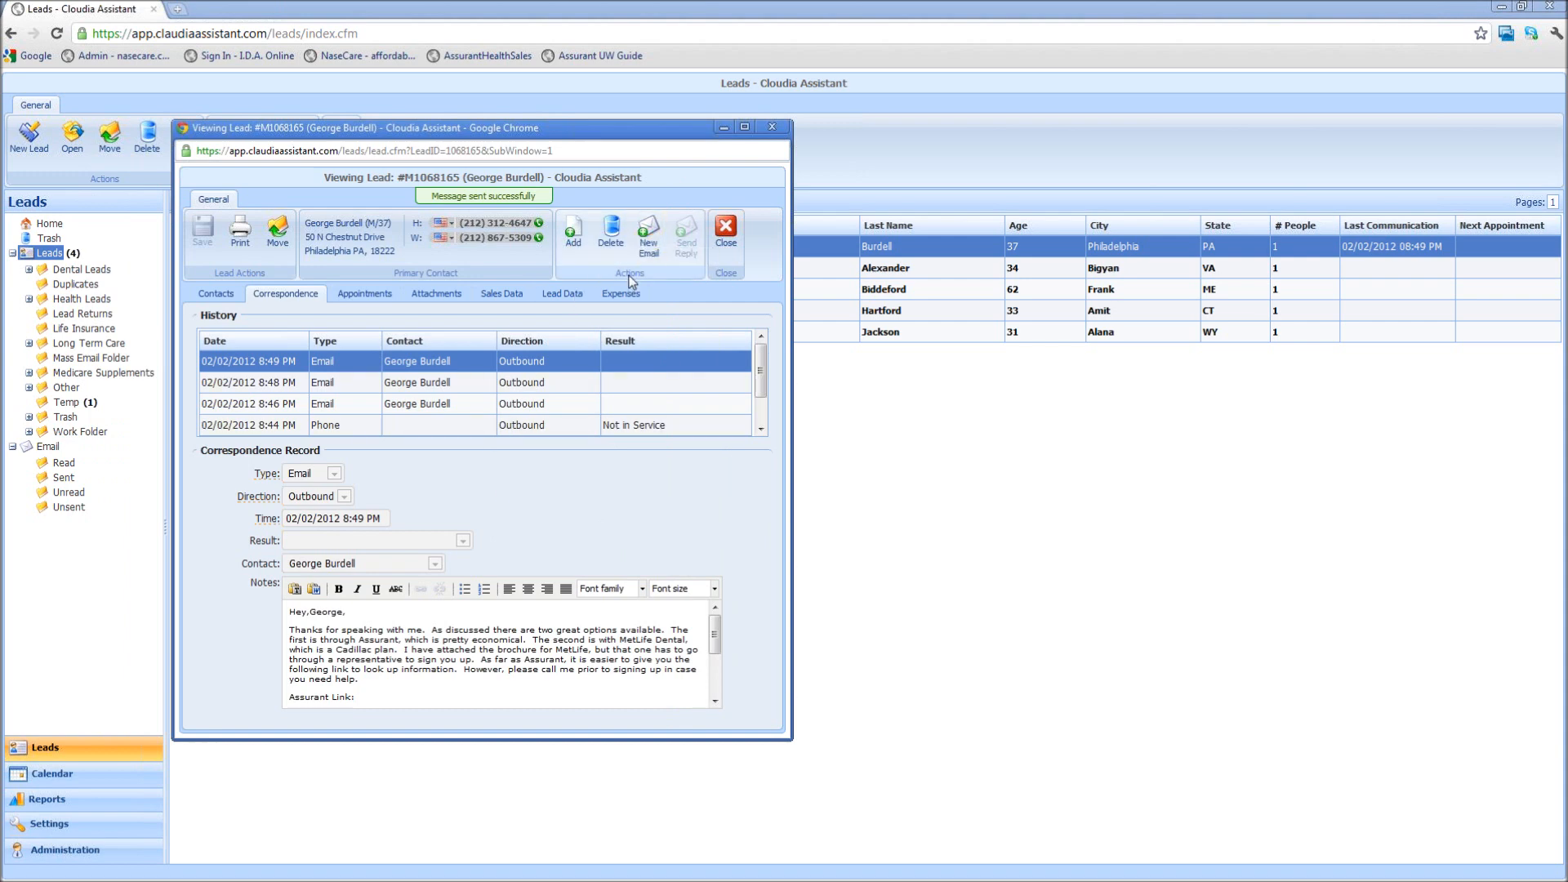
Send the lead another email from the MetLife Dental - NonResident States template without attaching a file.
click(649, 237)
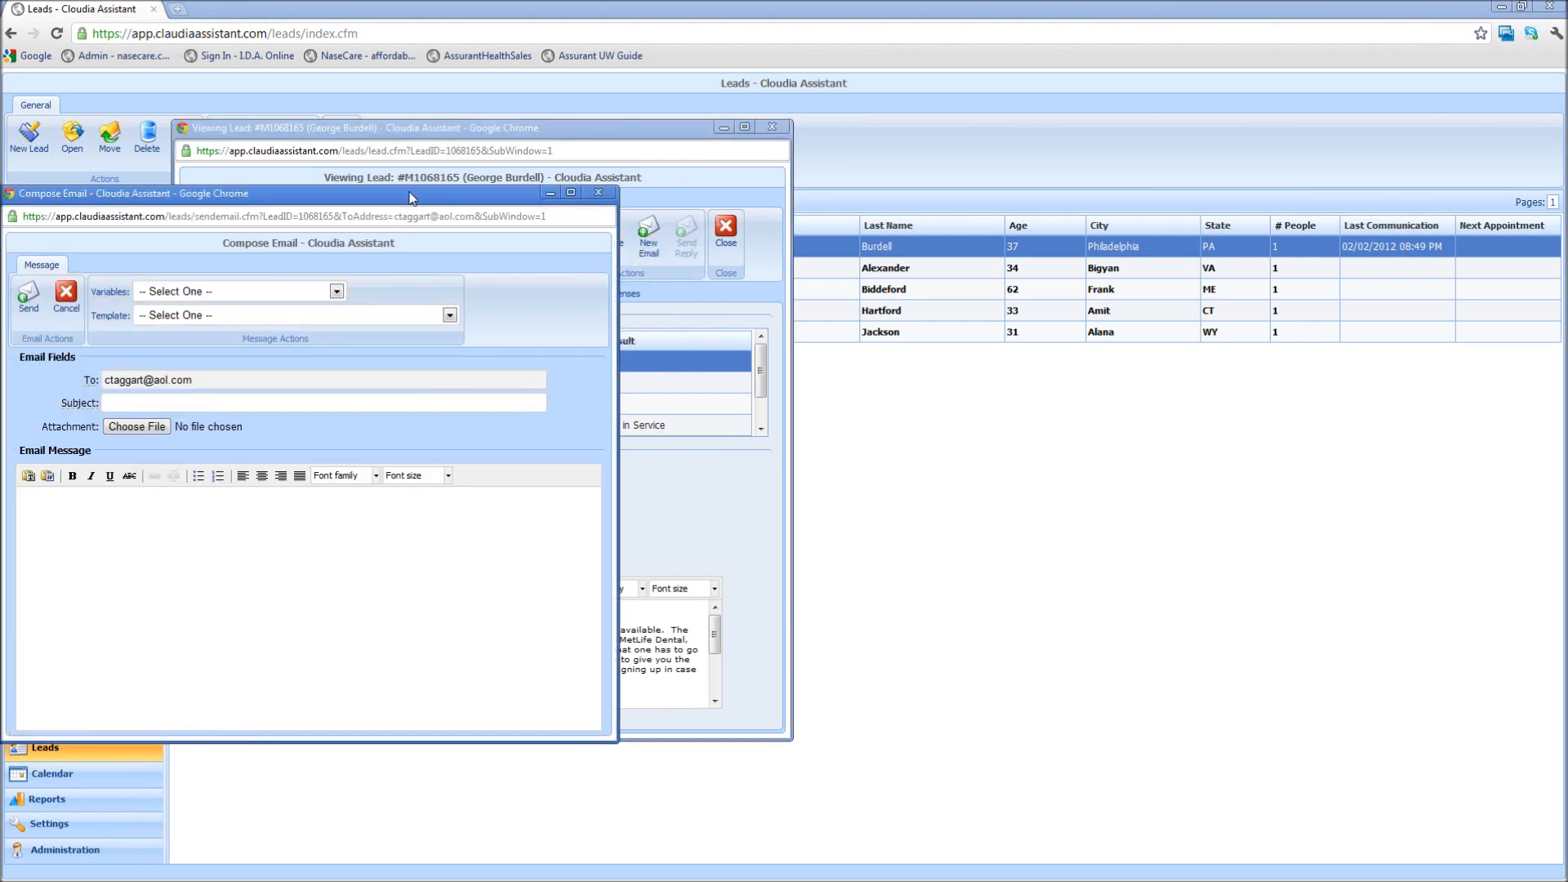
drag(411, 199, 509, 182)
click(553, 298)
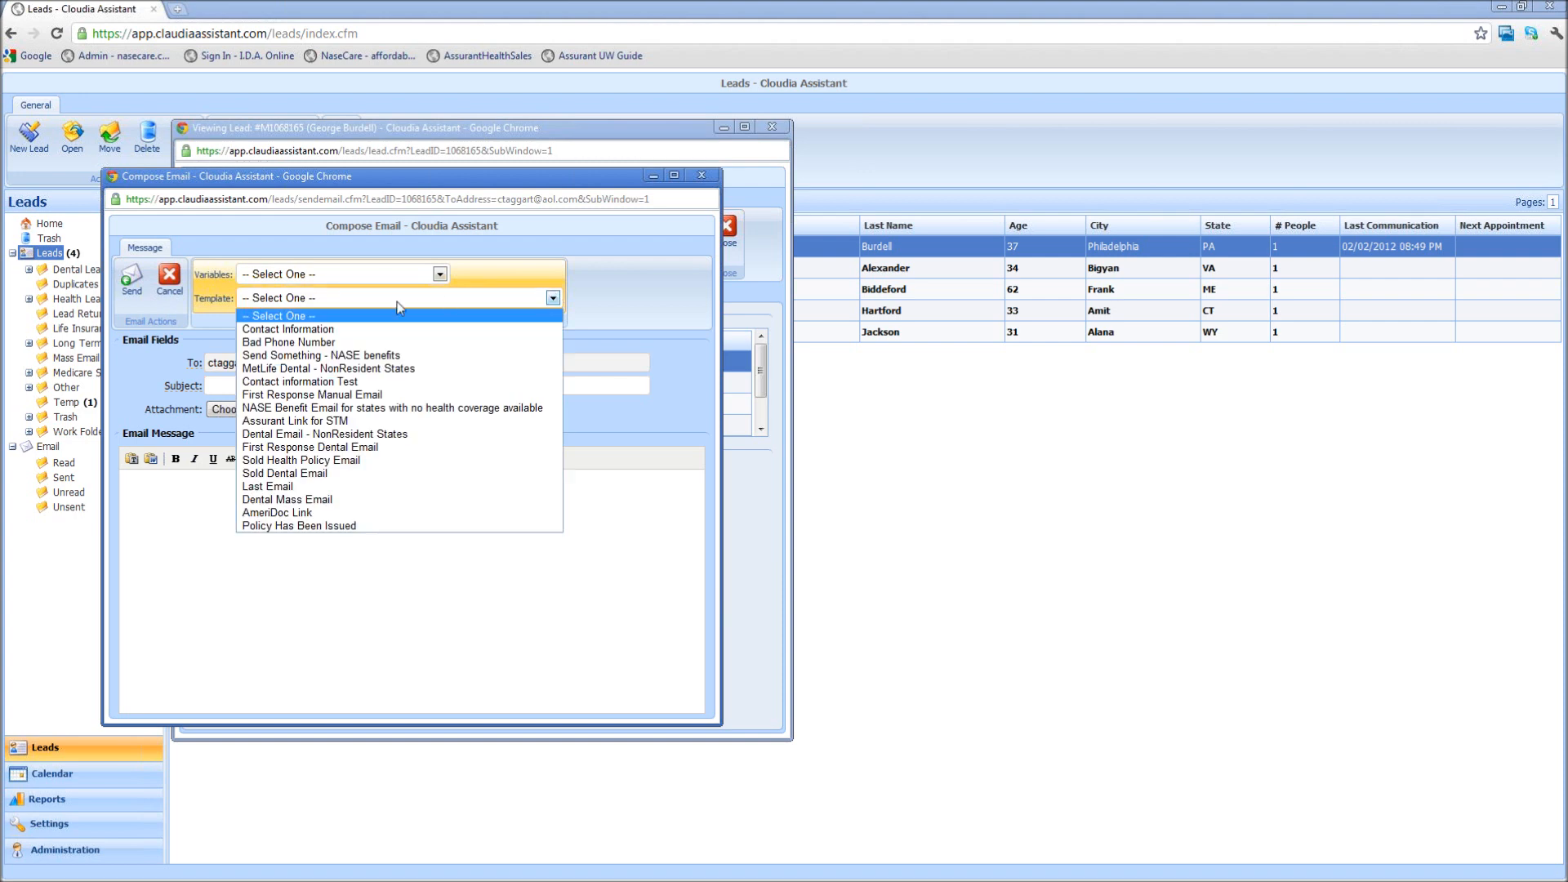
click(372, 369)
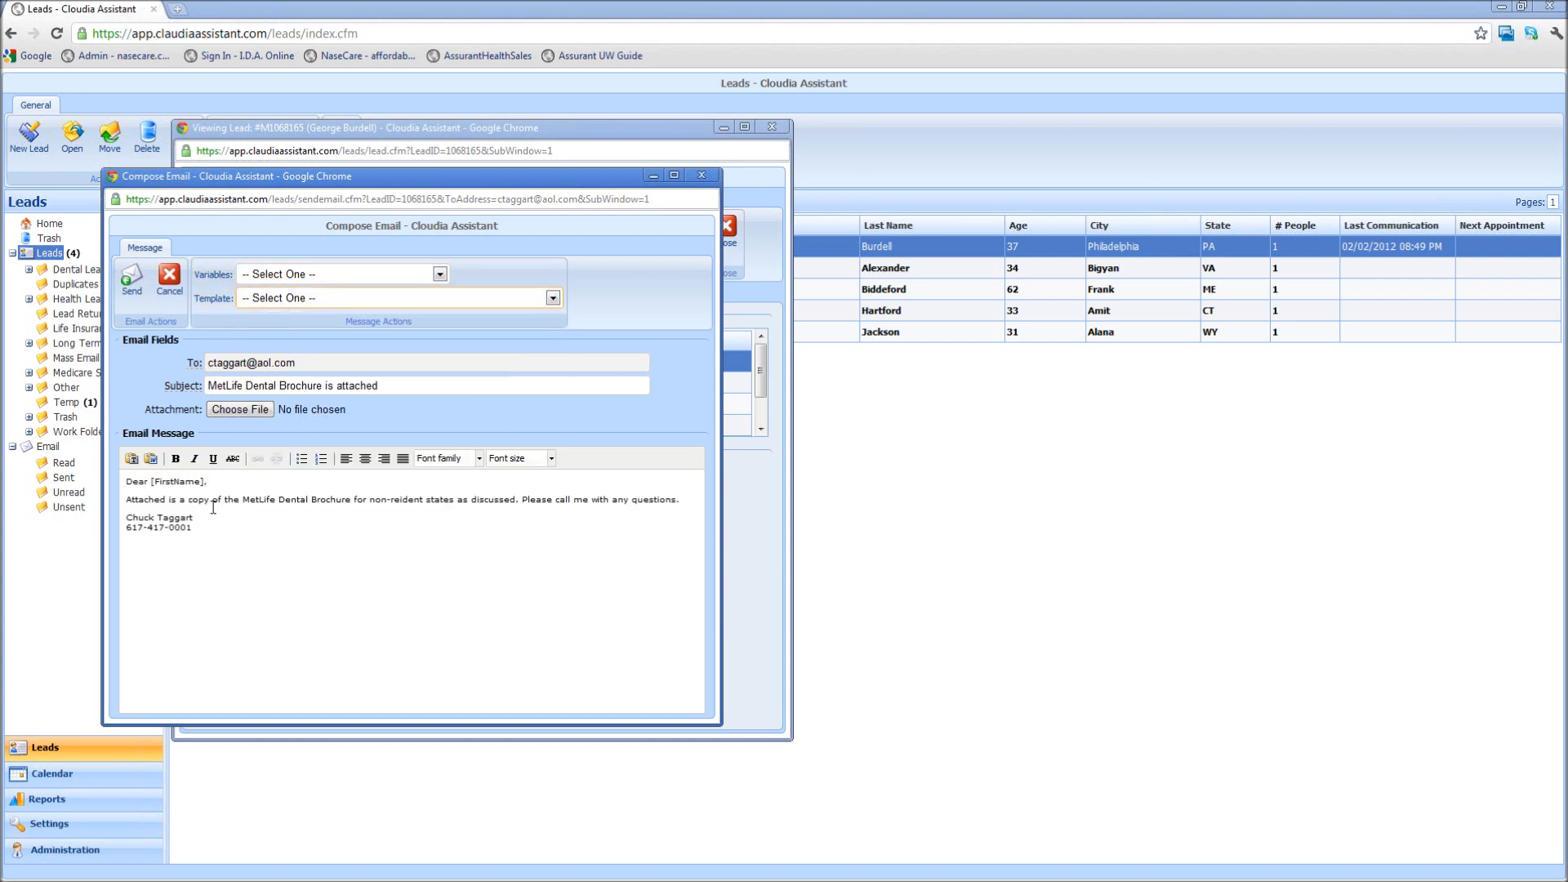
click(267, 410)
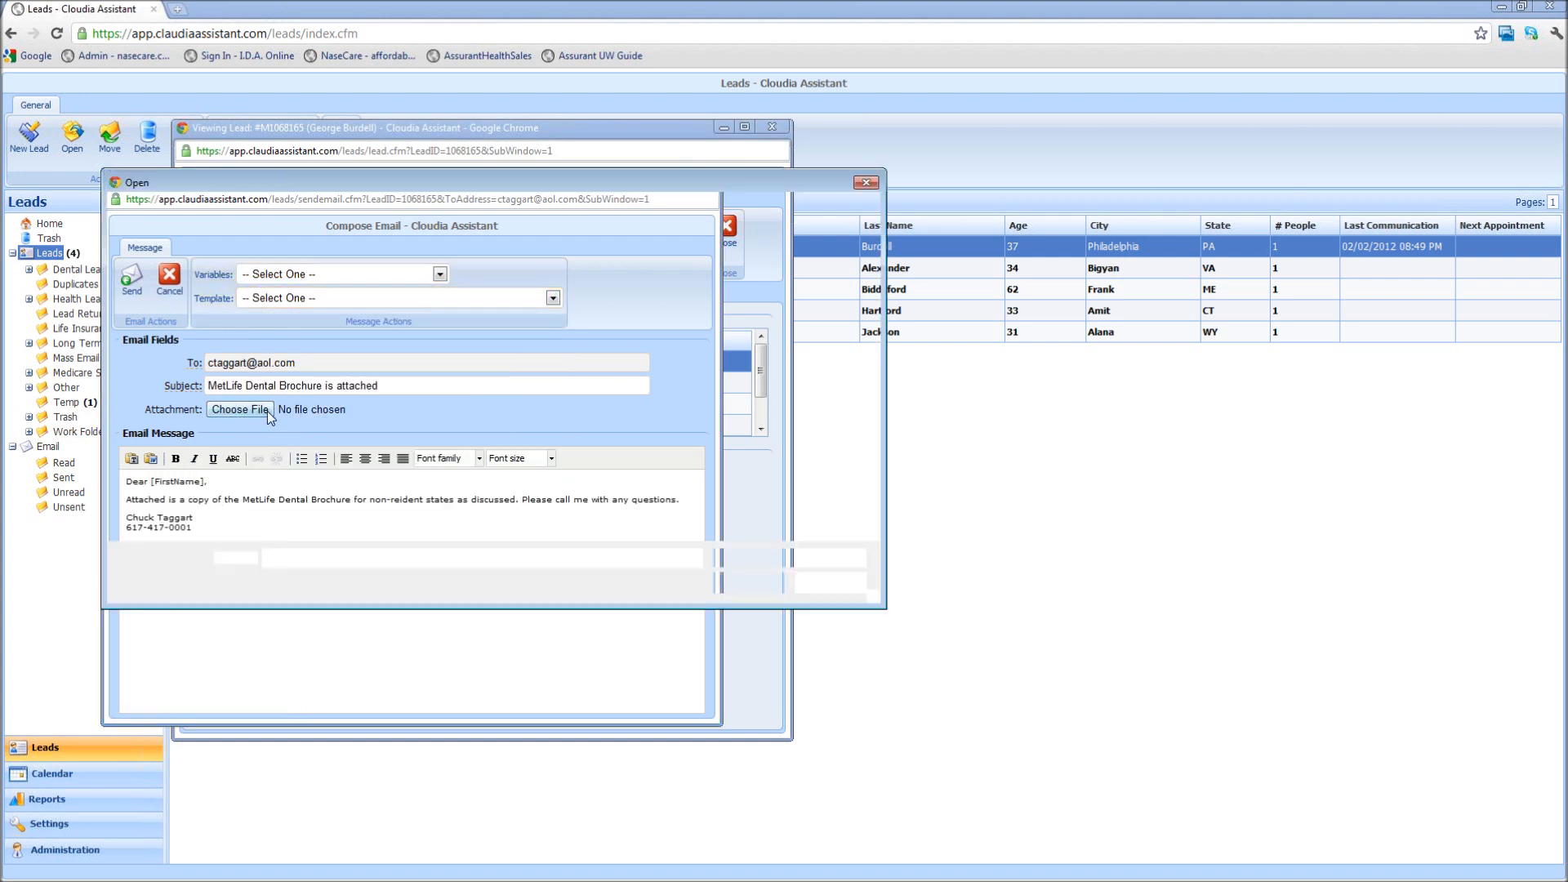
click(814, 581)
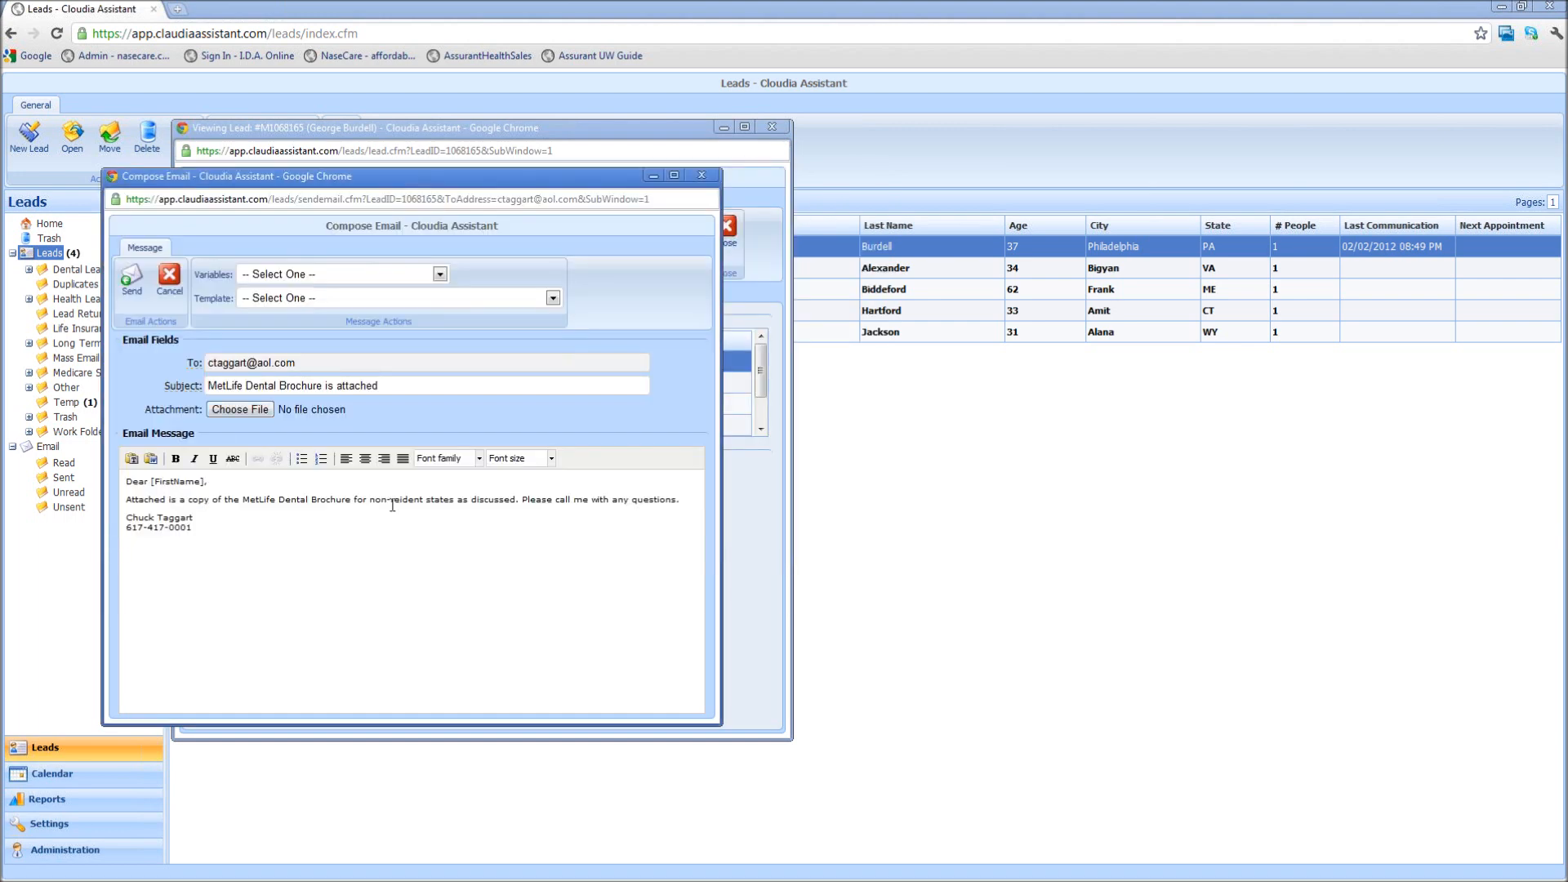
click(133, 275)
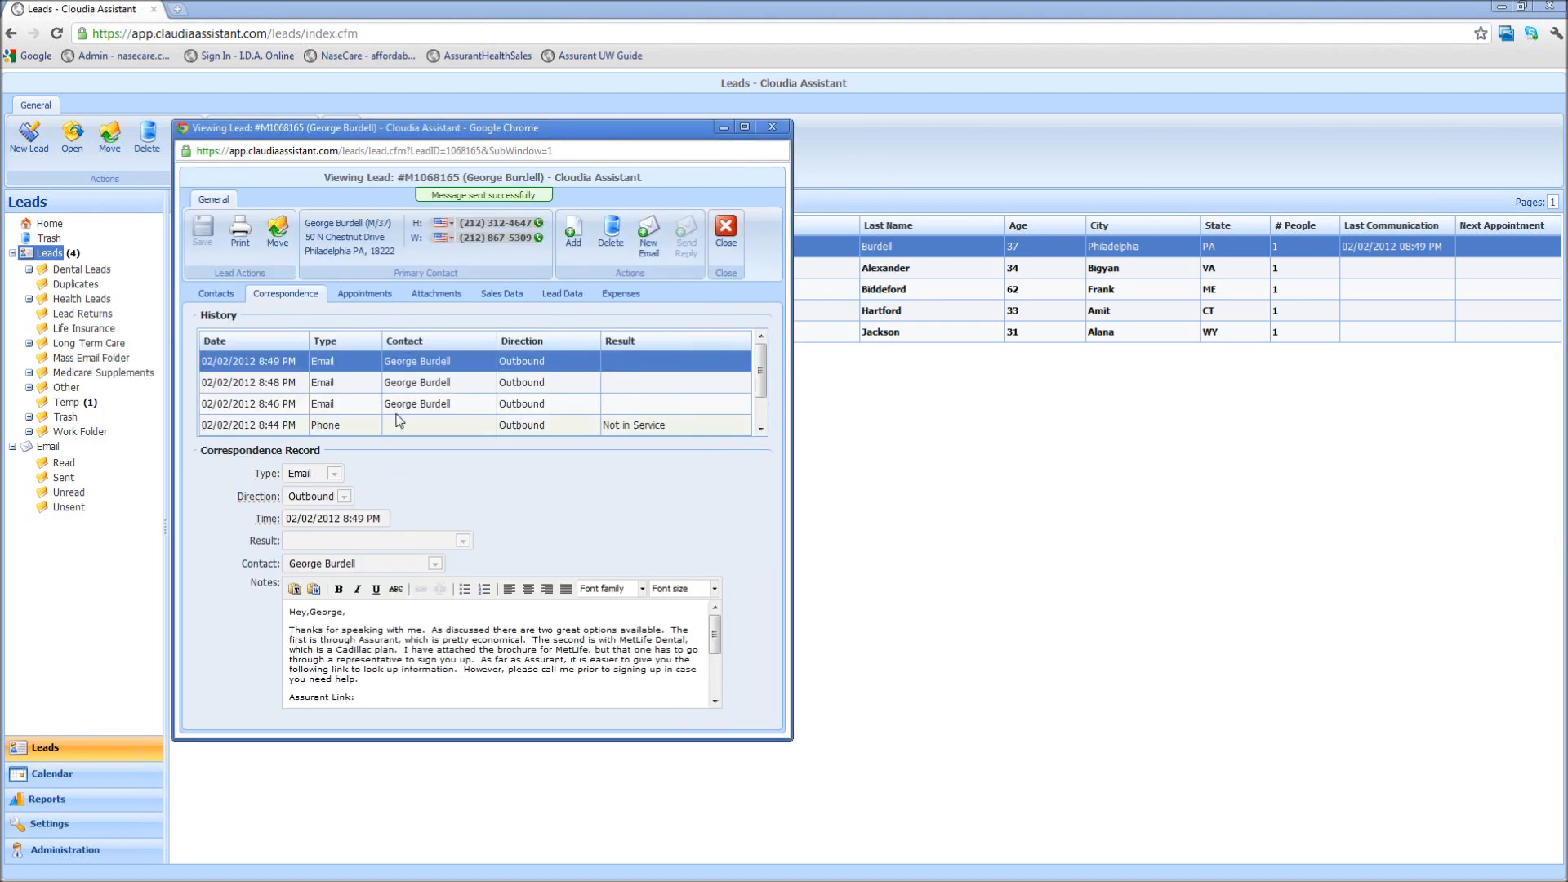
Send the lead an email from the template "NASE Benefit Email for states with no health coverage available" and close the lead.
click(642, 244)
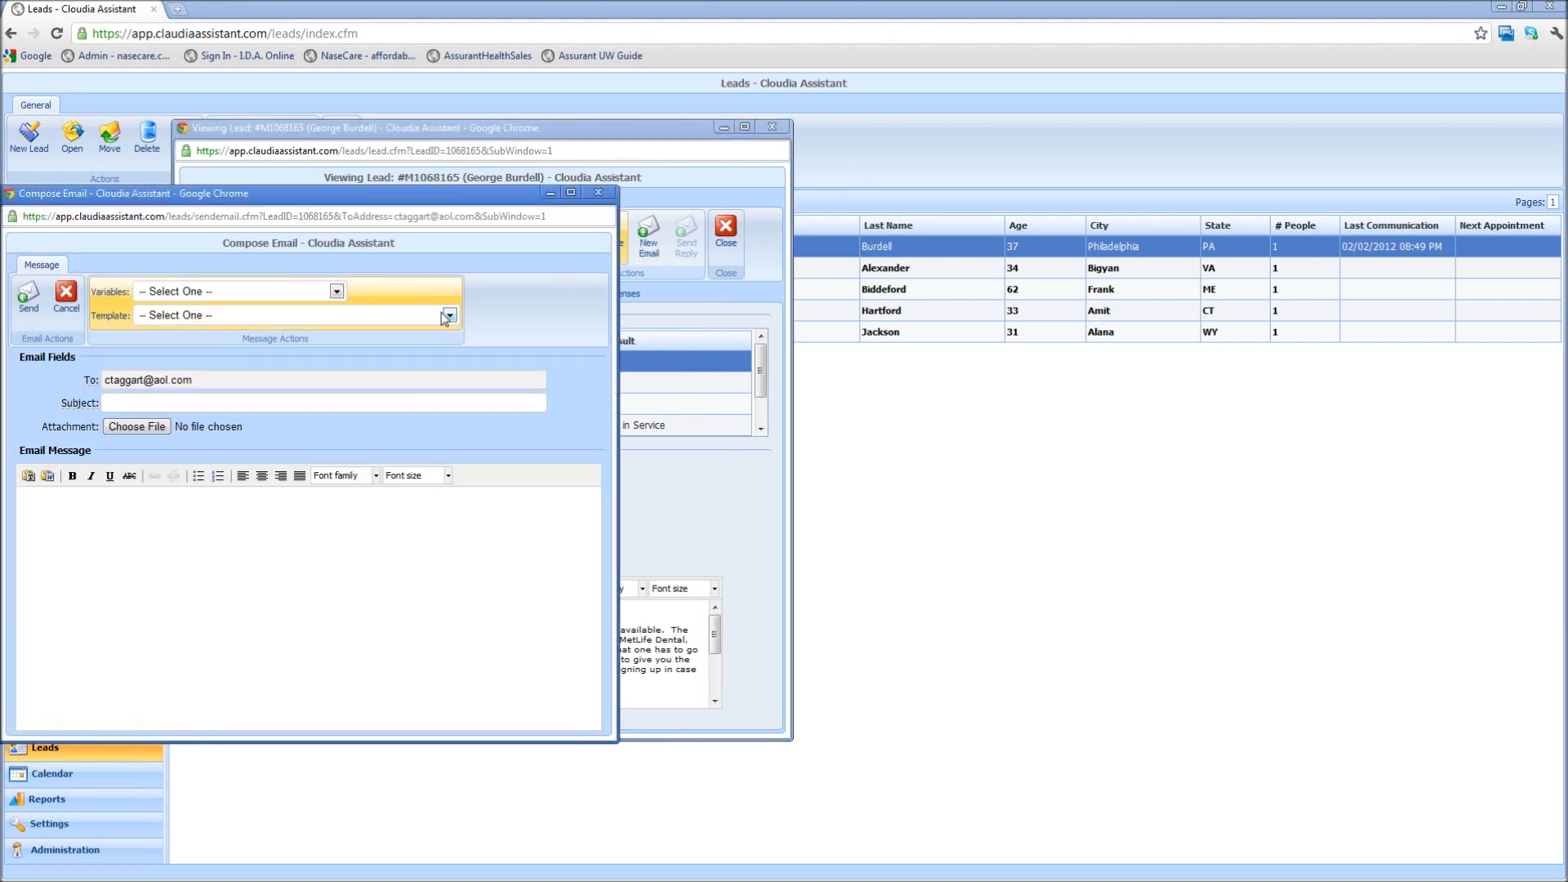
click(448, 315)
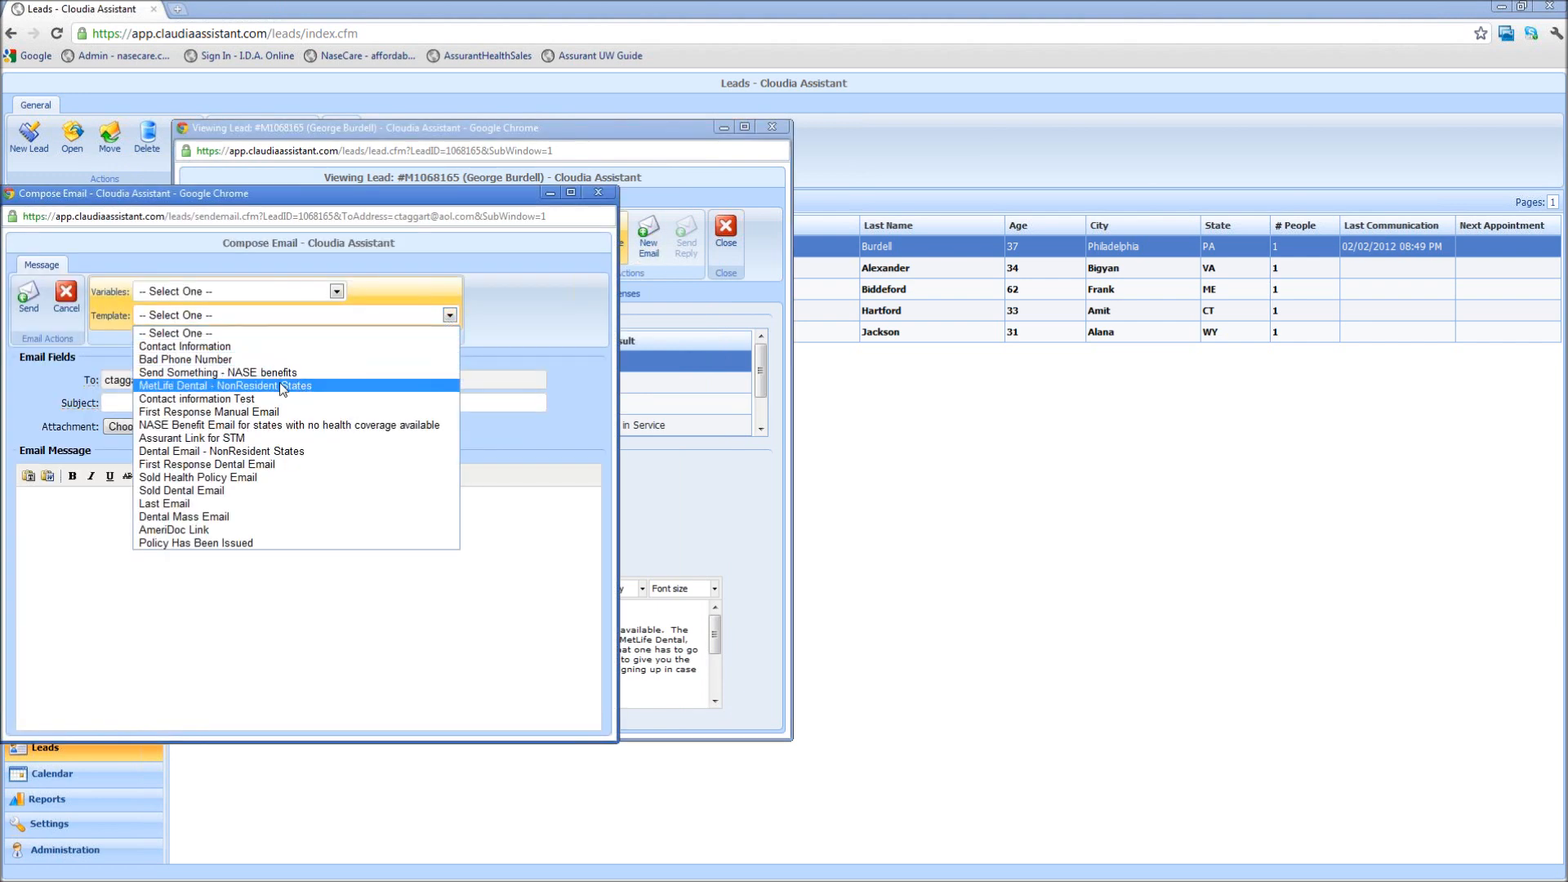
click(280, 427)
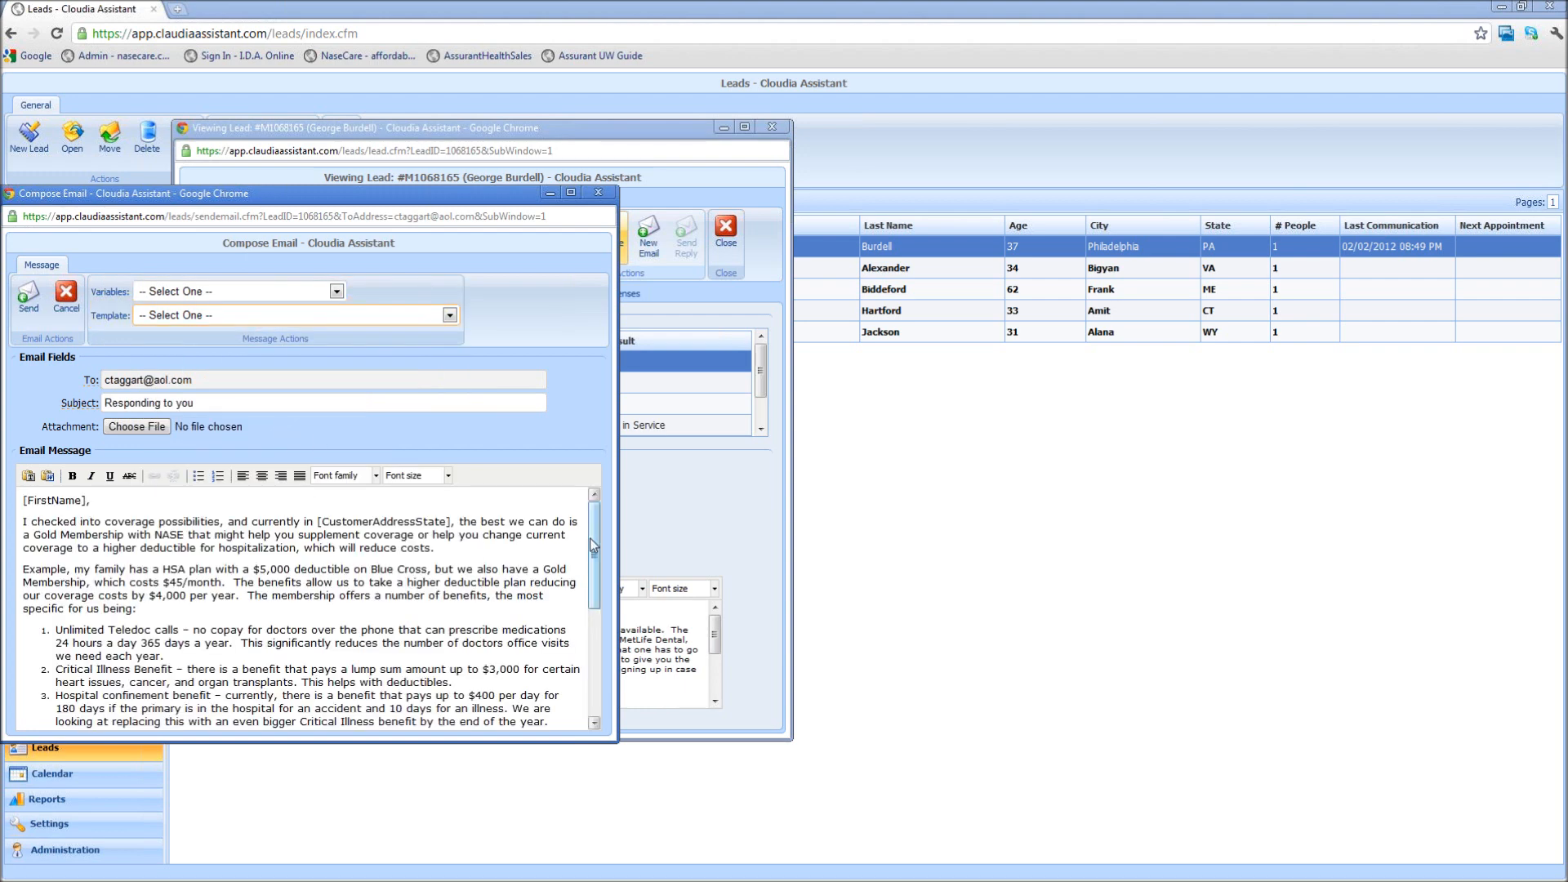
mouse_move(592, 540)
mouse_down()
mouse_move(593, 663)
mouse_move(593, 531)
mouse_up()
click(28, 296)
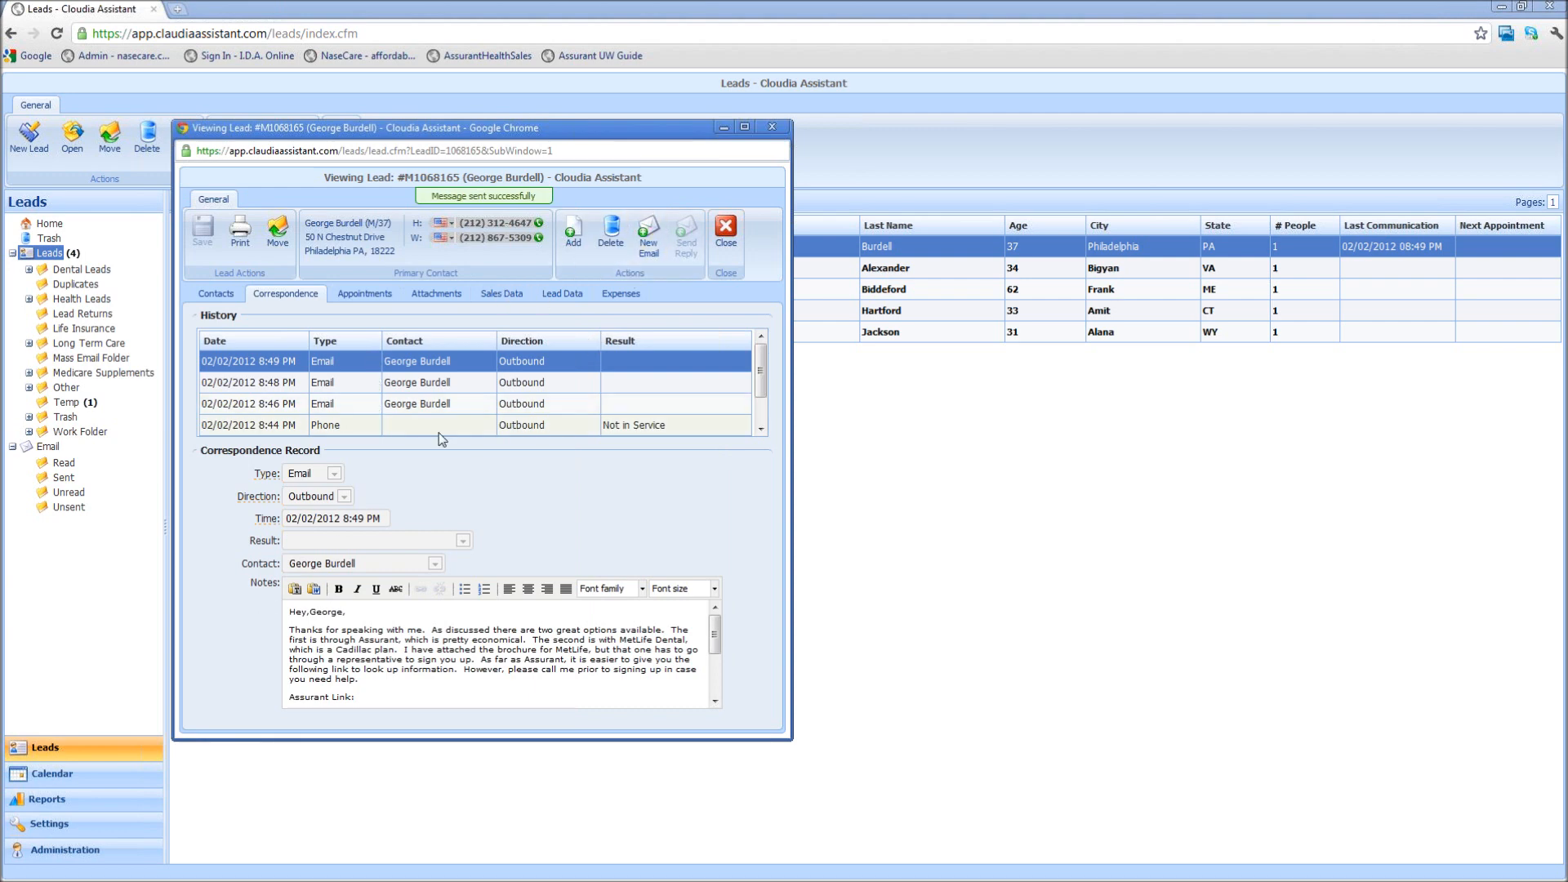
click(726, 231)
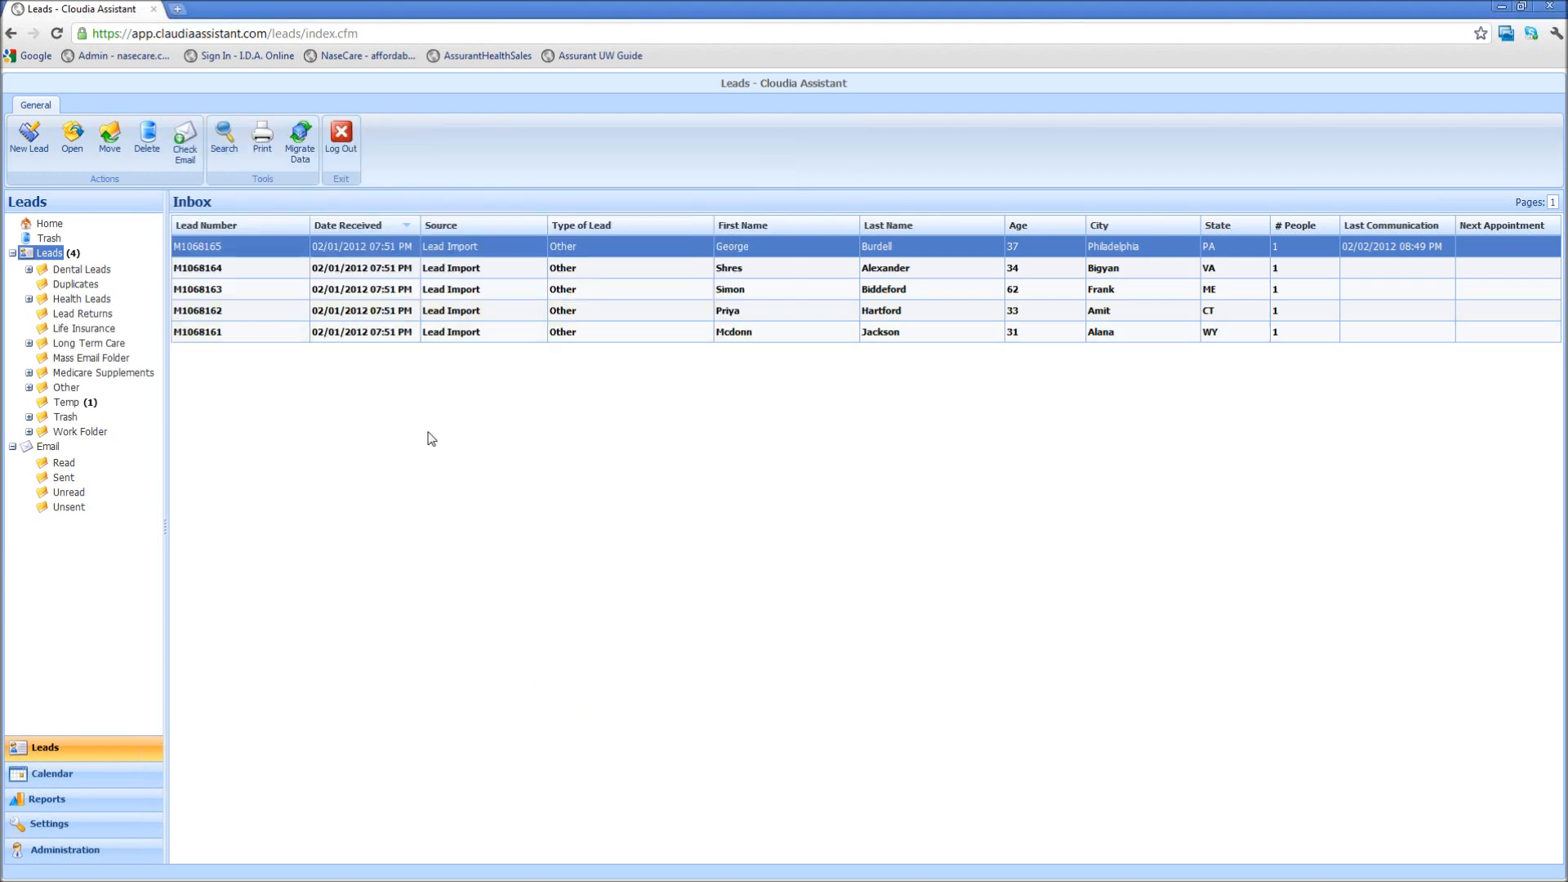
Return to the list of email templates in the settings.
click(94, 826)
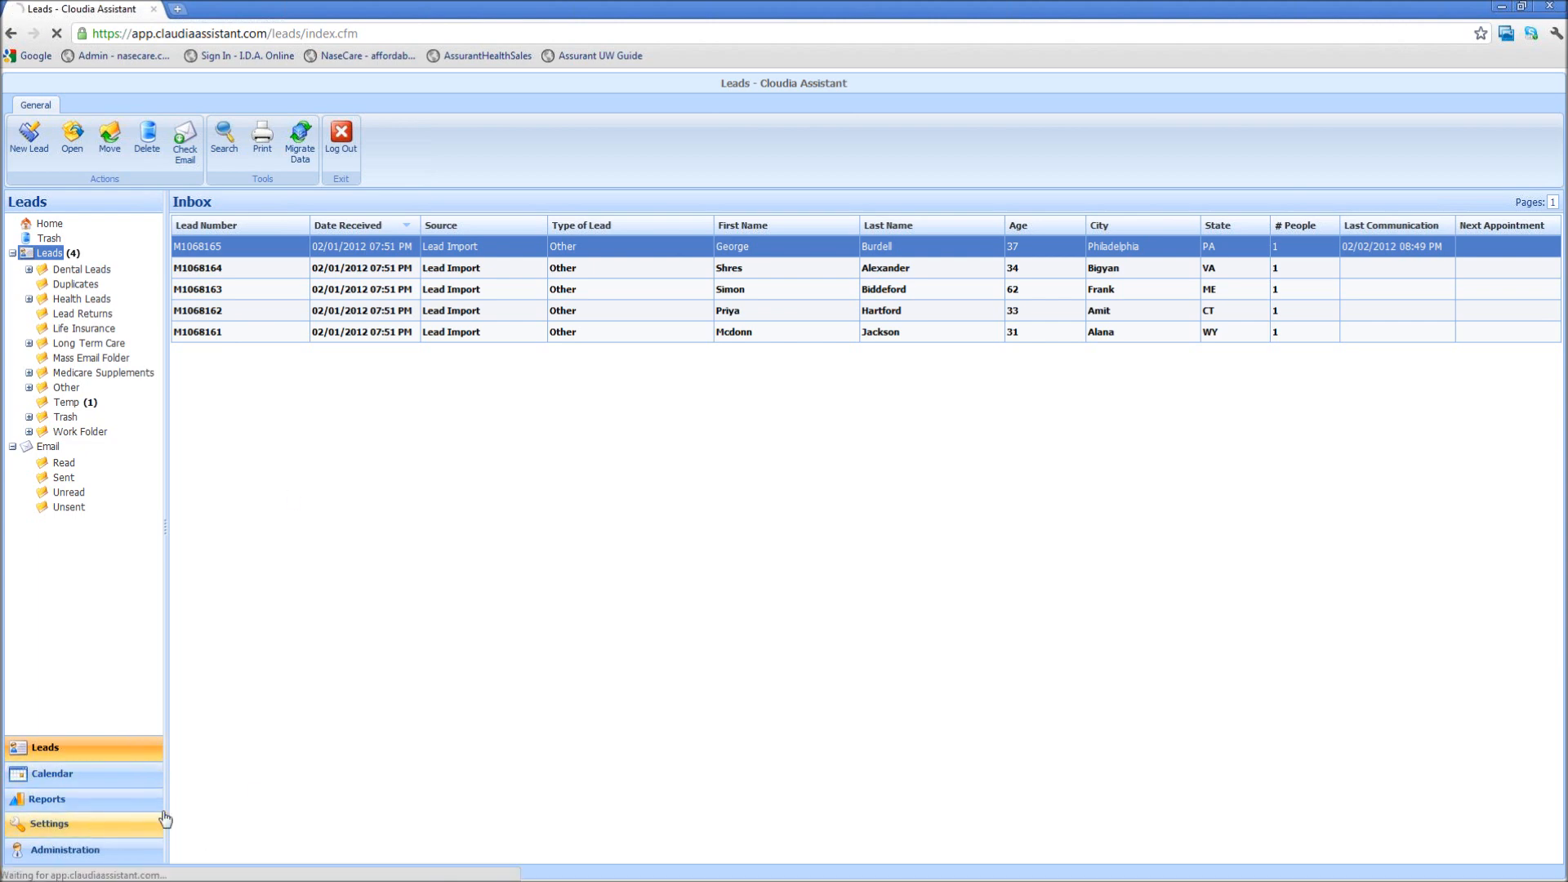
click(49, 242)
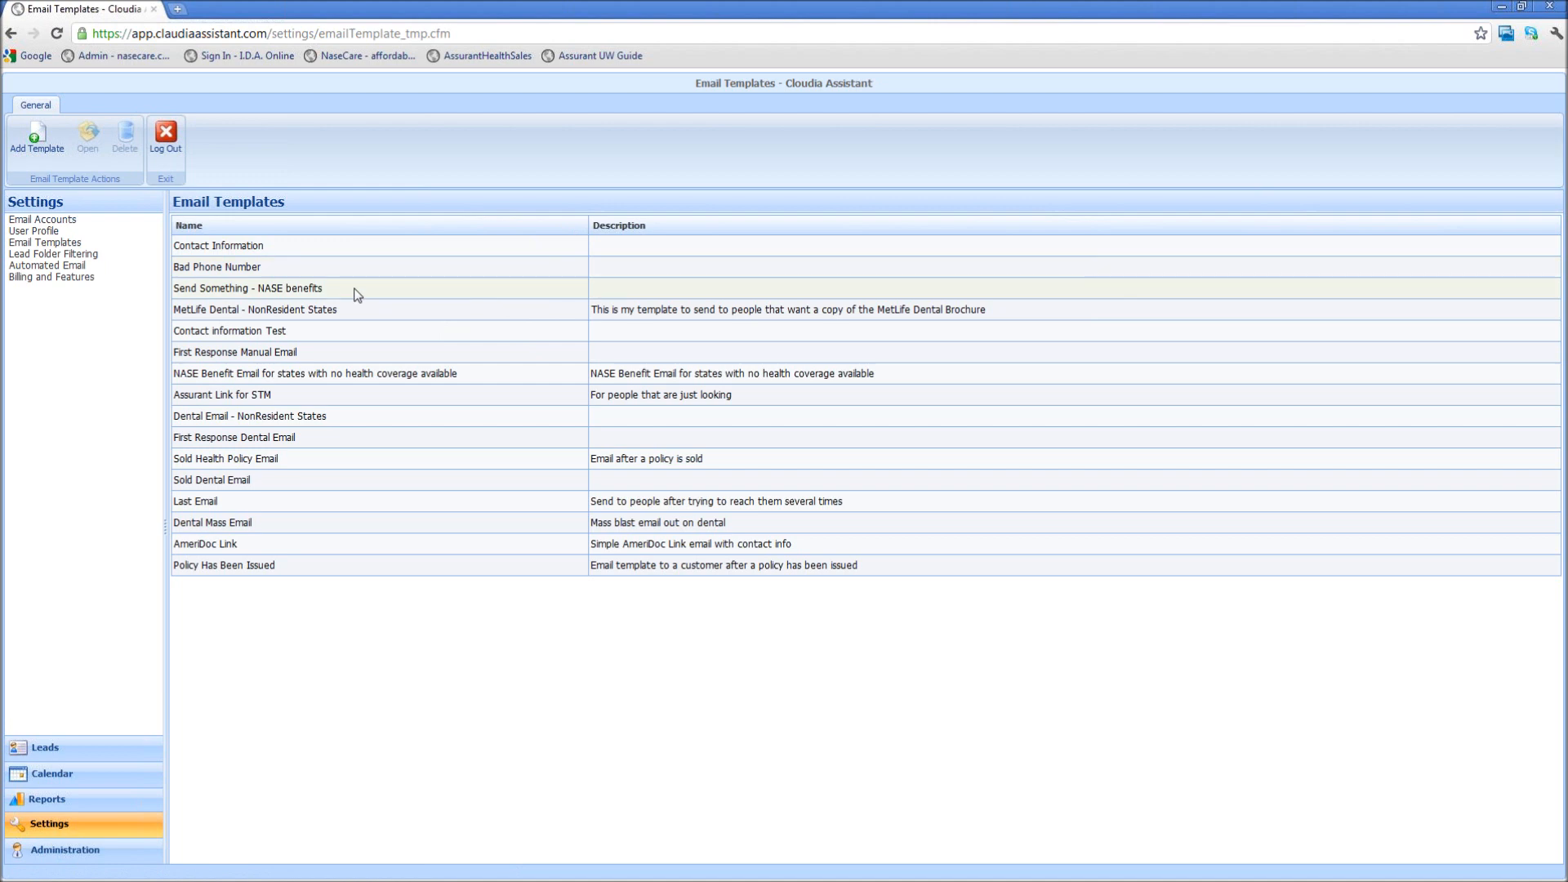